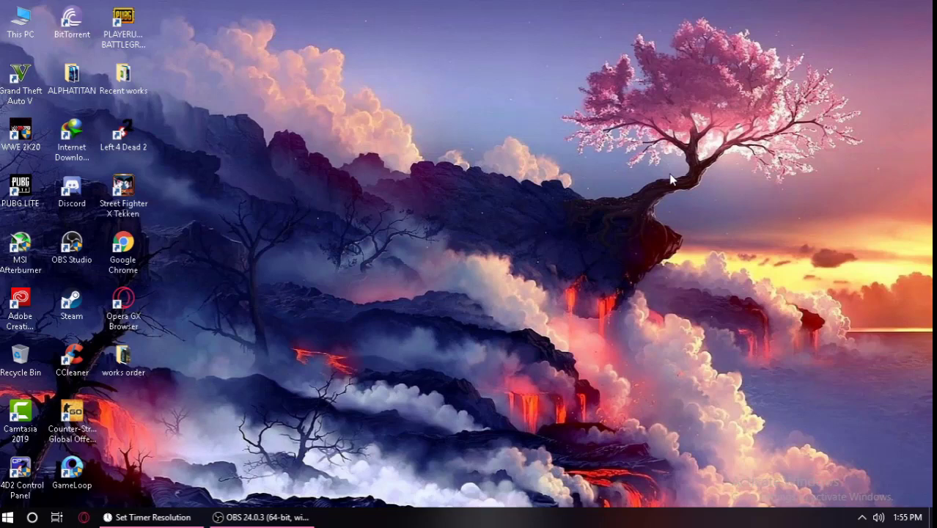
Run MSI Afterburner as administrator from the desktop and move its window toward the middle of the screen
right_click(573, 153)
click(630, 198)
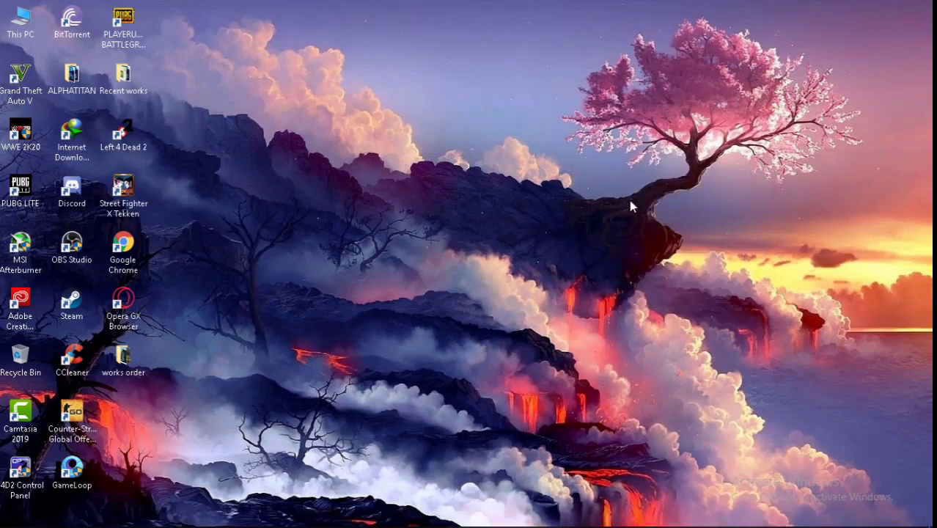
right_click(12, 252)
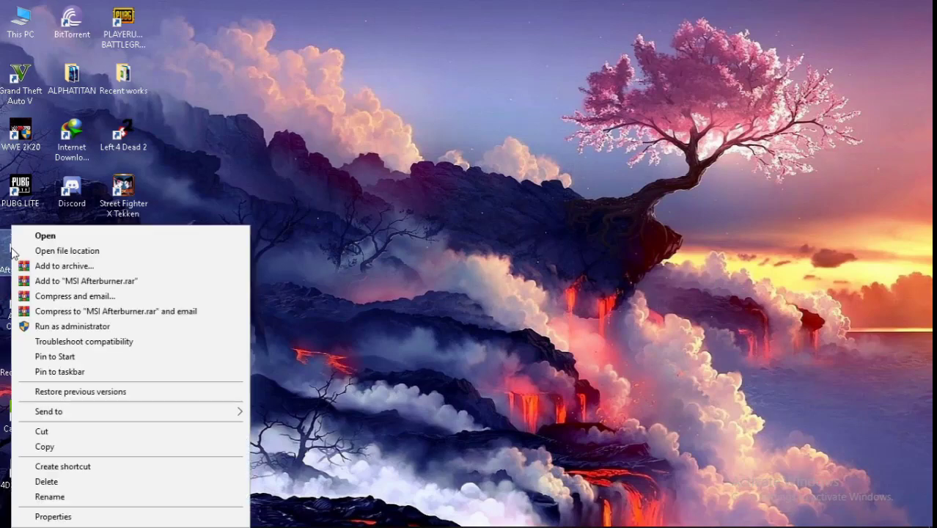
click(74, 327)
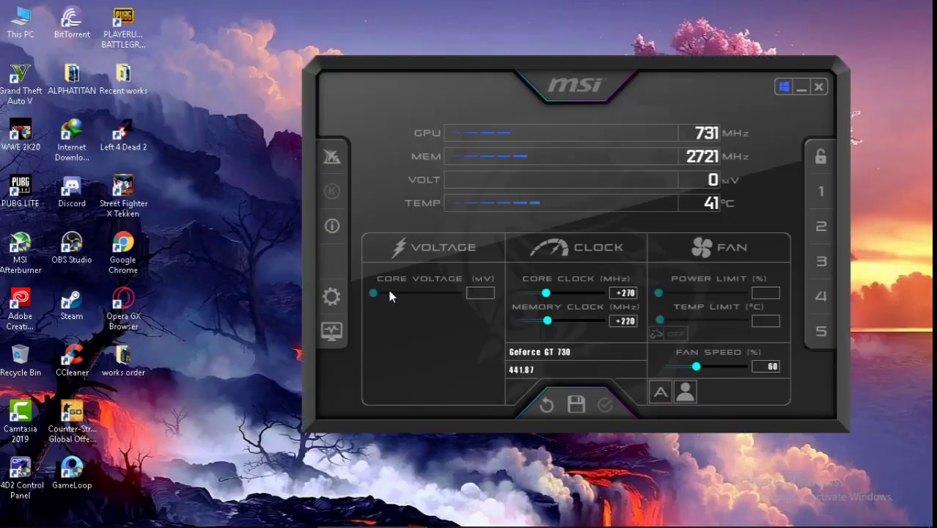
drag(565, 63, 487, 52)
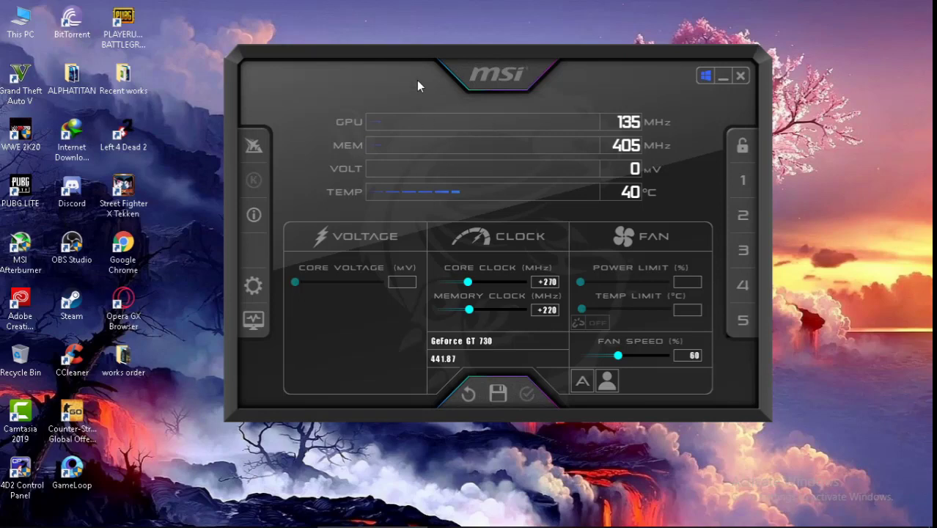
drag(498, 68, 483, 96)
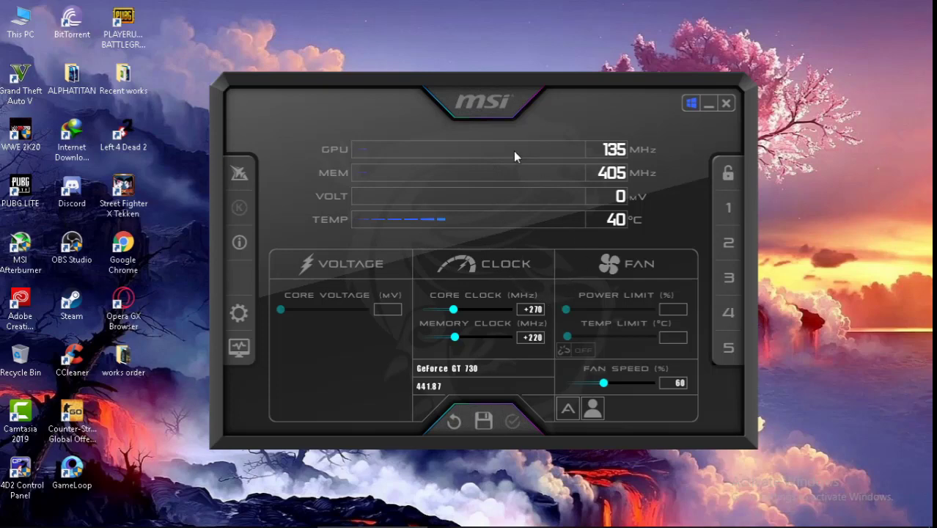
Open the list of available skins in the user interface properties
click(249, 311)
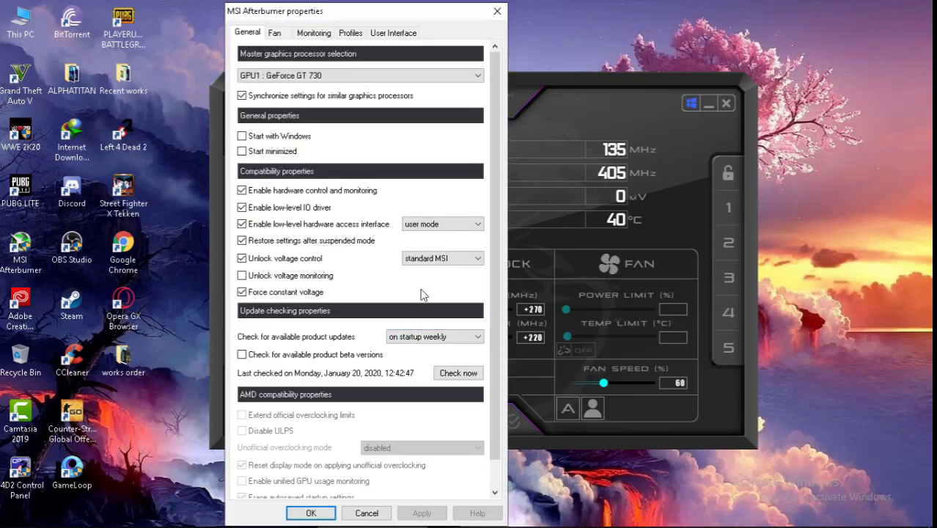
click(400, 36)
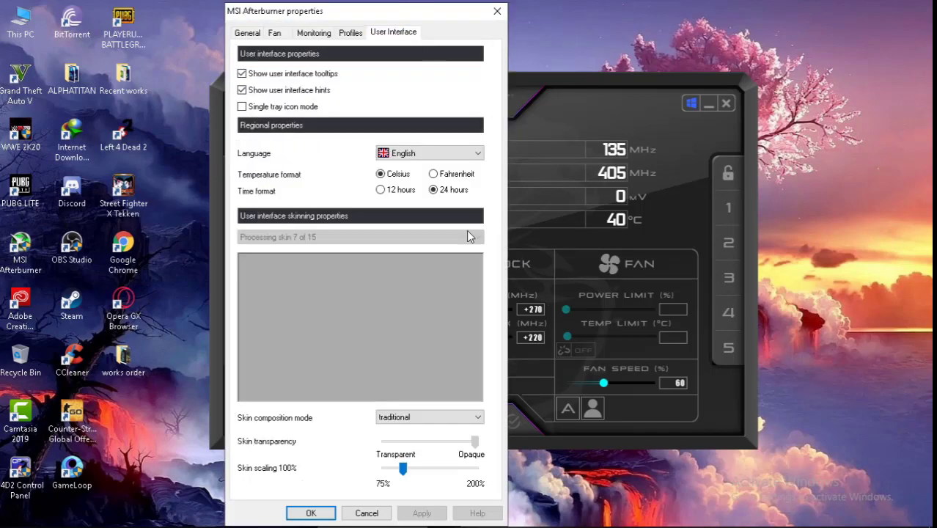
click(422, 236)
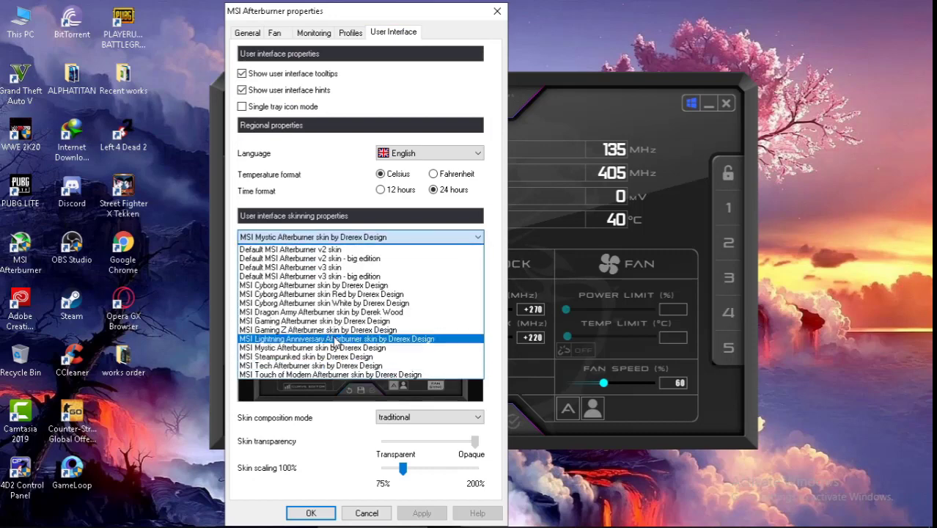
Preview the MSI Lightning Anniversary, MSI Cyborg, default v2 big edition, default v2 and default v3 skins
click(388, 339)
click(382, 238)
click(352, 285)
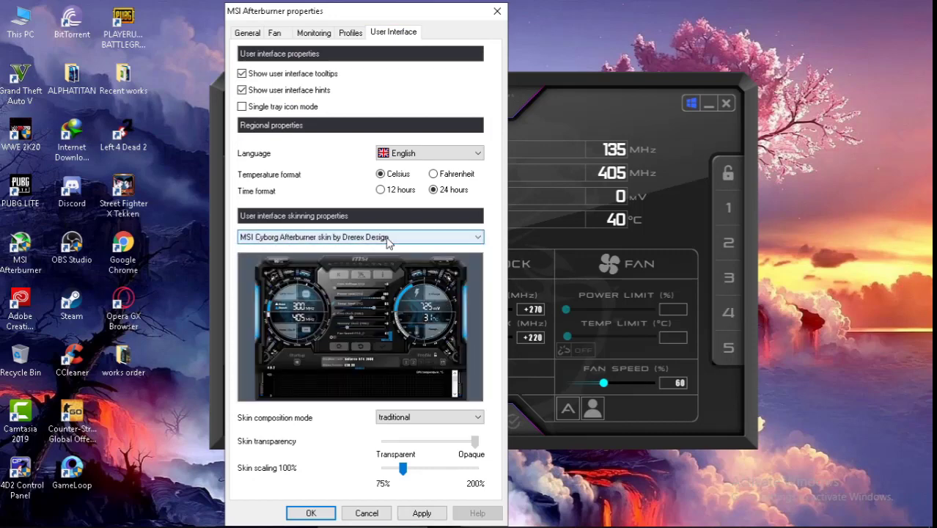
click(396, 237)
click(345, 258)
click(345, 237)
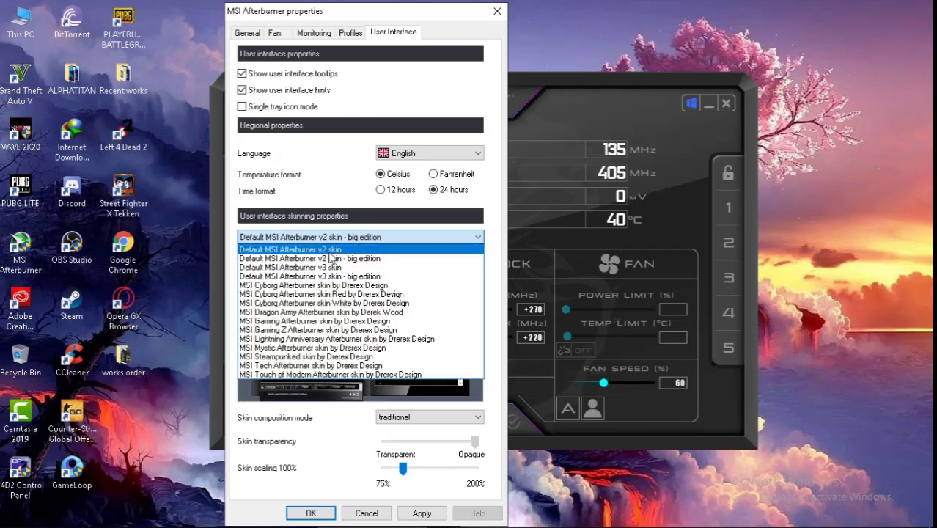
click(344, 247)
click(344, 237)
click(355, 286)
click(355, 237)
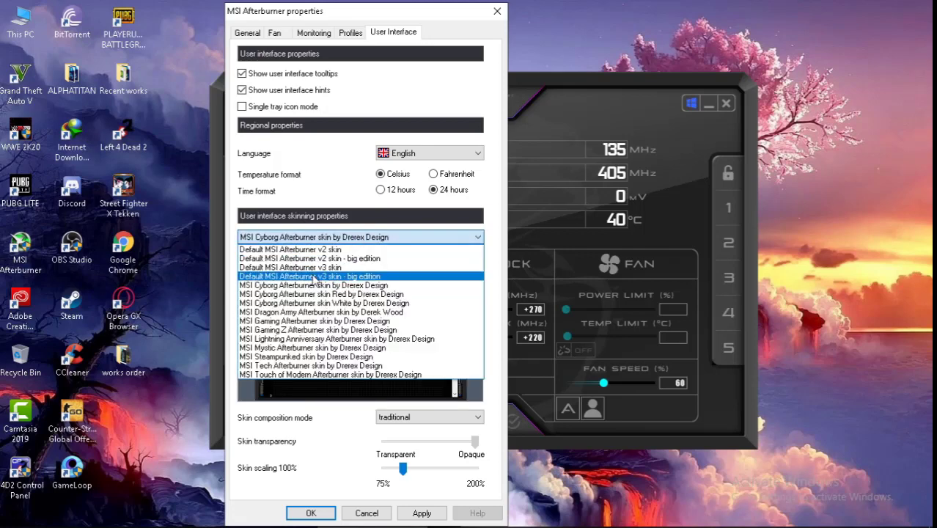
click(330, 269)
Apply the MSI Cyborg Afterburner skin White by Drerex Design and move the window higher on the desktop
click(338, 238)
click(335, 297)
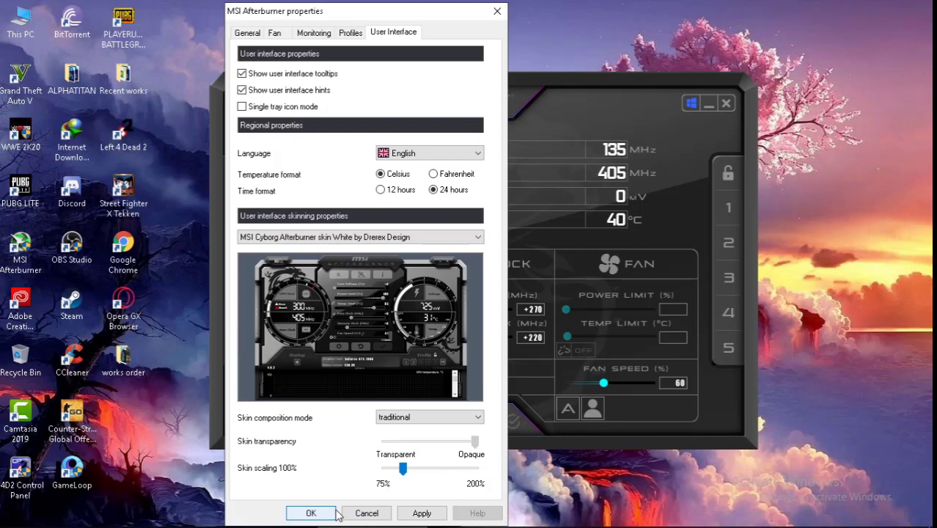
click(312, 513)
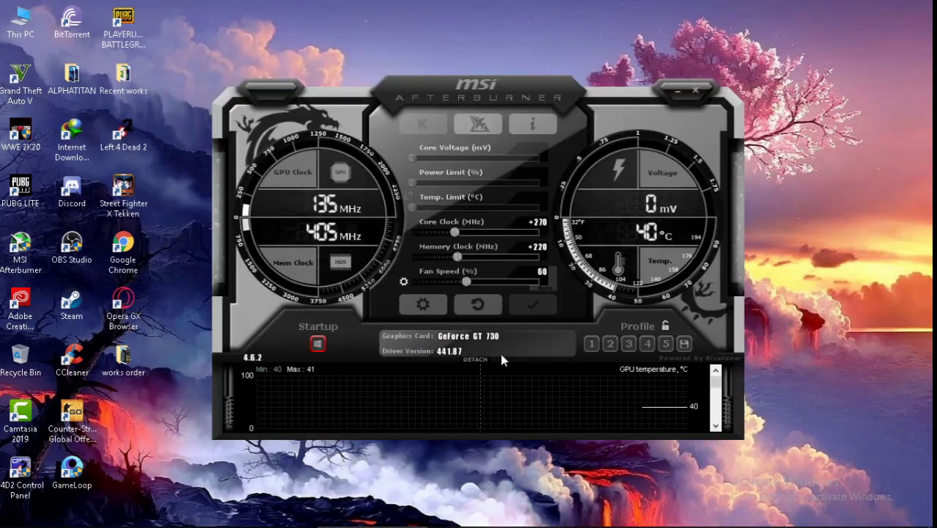
drag(450, 107, 475, 51)
right_click(803, 130)
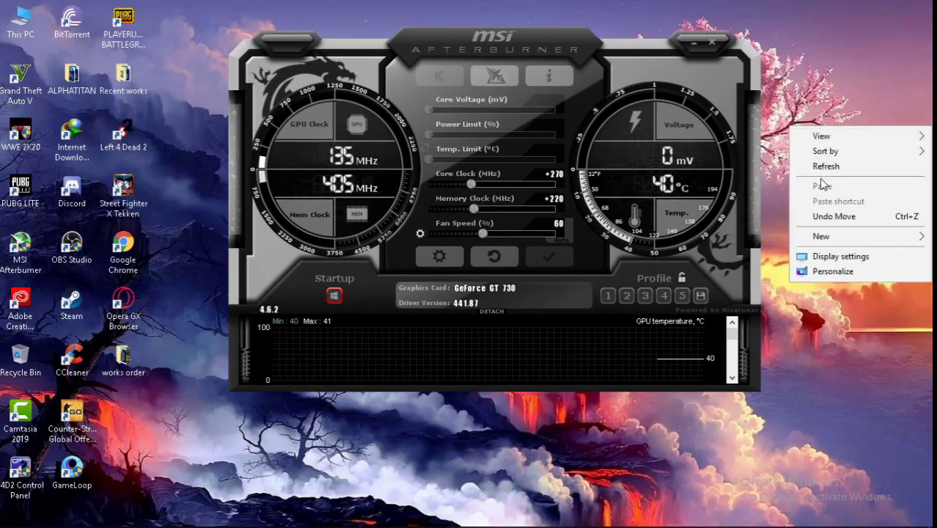
click(818, 165)
Preview the MSI Dragon Army, MSI Lightning Anniversary and default v3 big edition skins, keeping the current skin
click(440, 256)
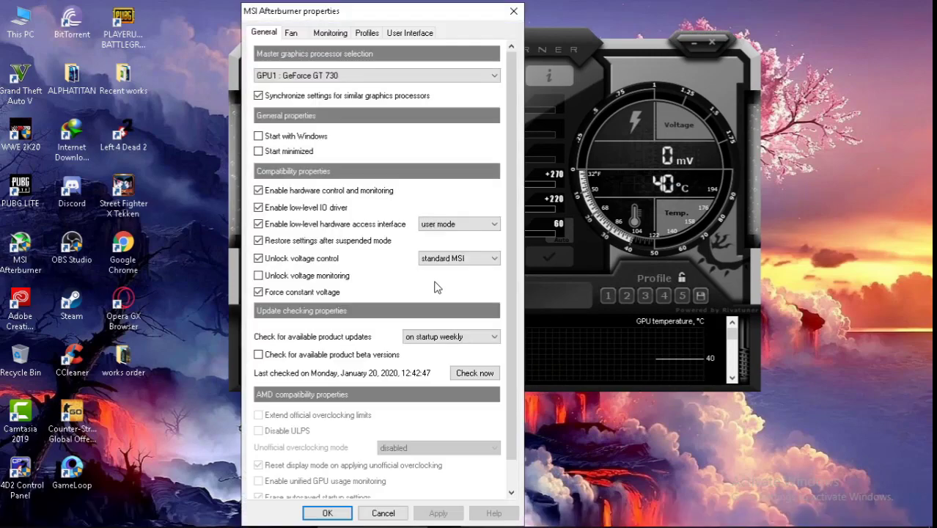
click(410, 32)
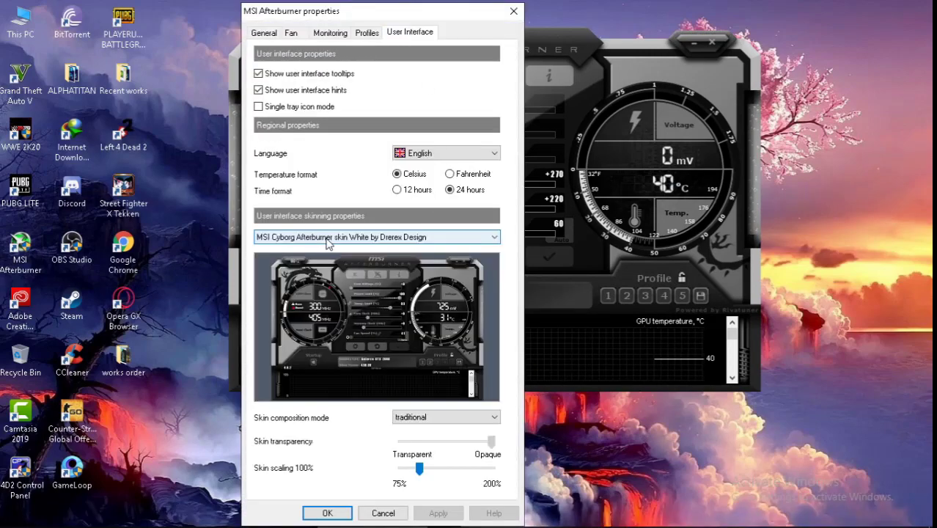
click(321, 237)
click(341, 312)
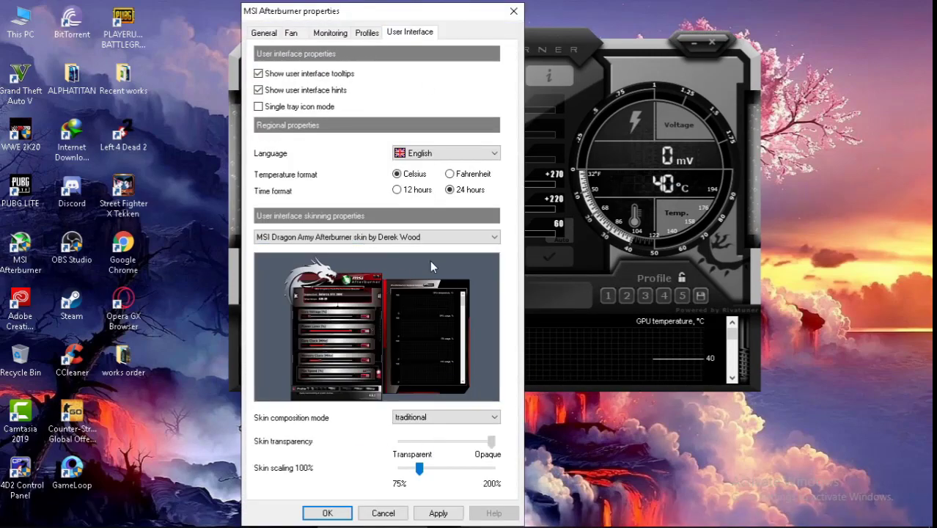
click(380, 237)
click(346, 343)
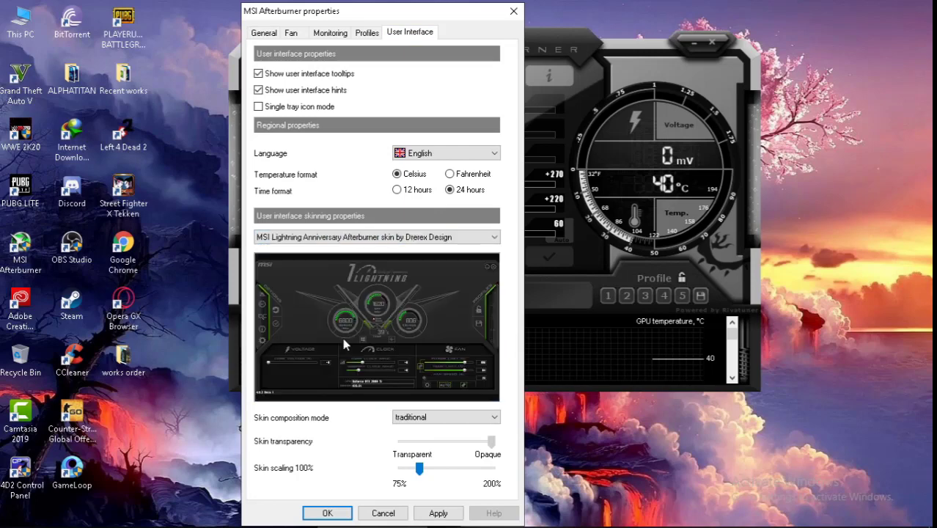
click(357, 237)
click(345, 277)
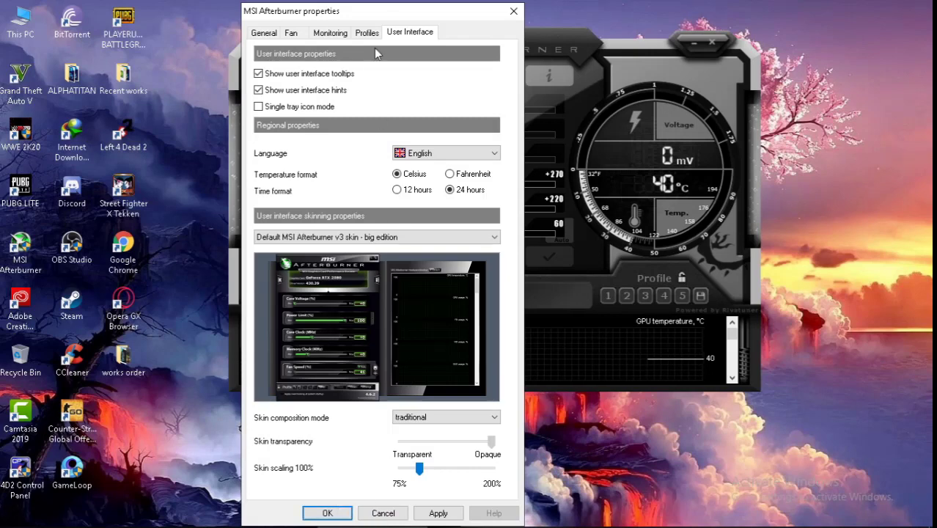
drag(394, 10, 256, 13)
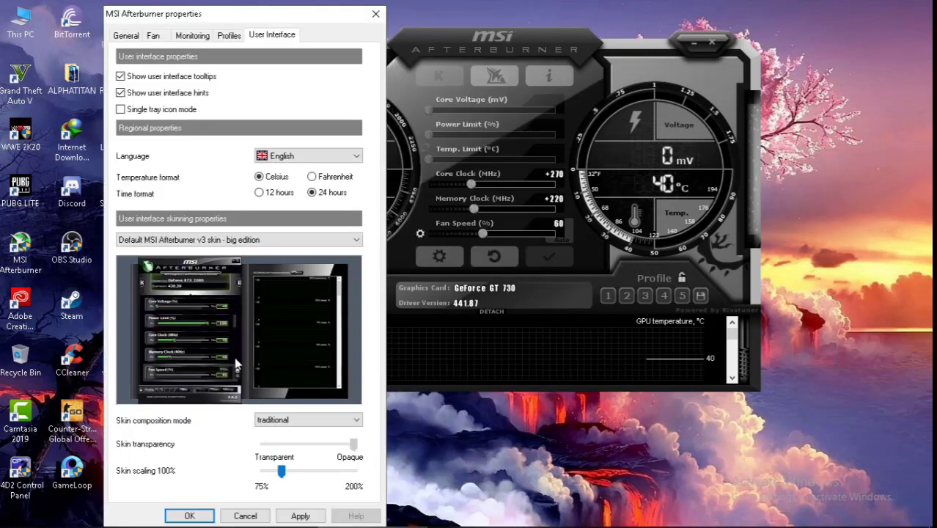
click(245, 515)
drag(476, 57, 463, 50)
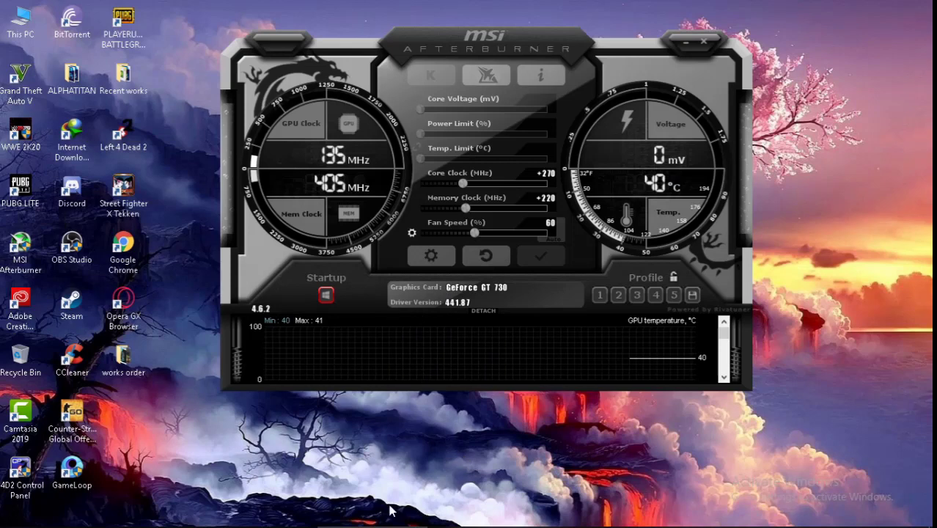
drag(405, 44, 432, 39)
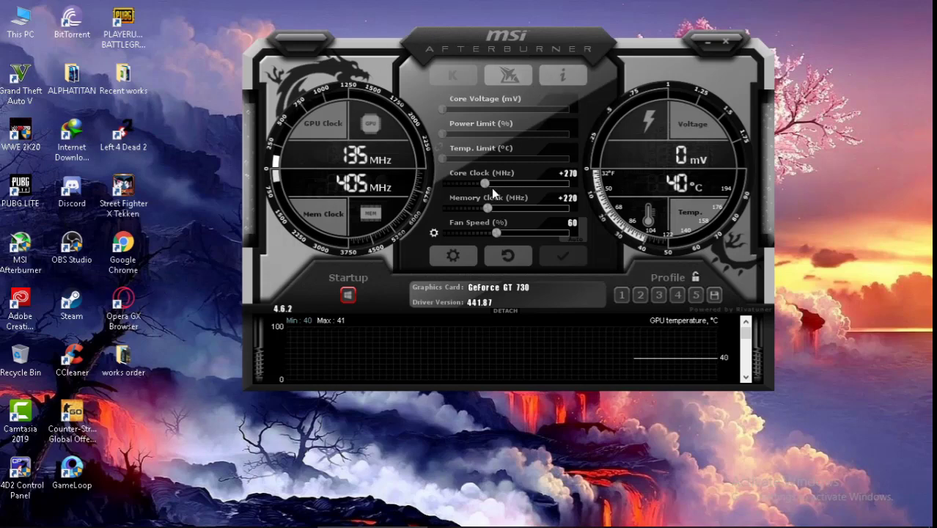
Try out the overclocking sliders, ending at core clock +20 MHz, memory clock -124 MHz and fan speed 45%
drag(485, 183, 442, 183)
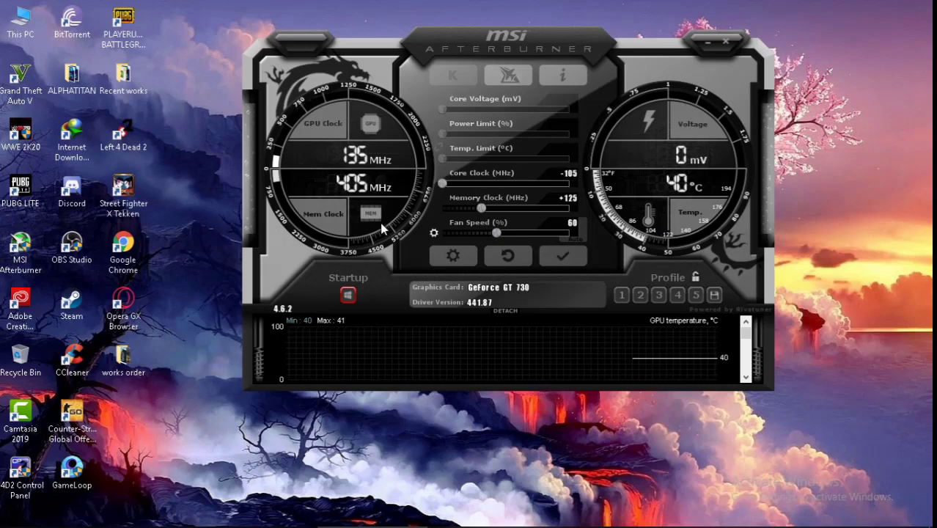
drag(497, 232, 442, 232)
drag(487, 208, 471, 208)
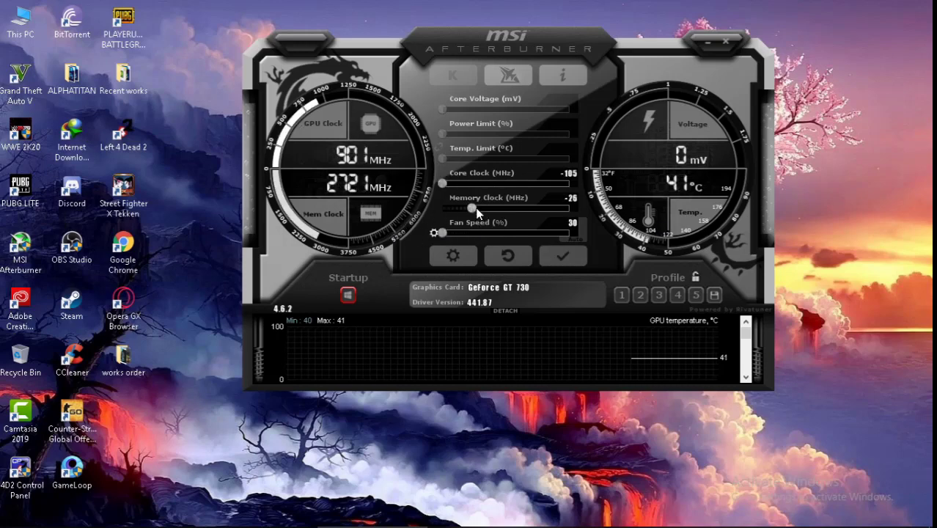
drag(420, 222, 363, 229)
drag(414, 216, 415, 195)
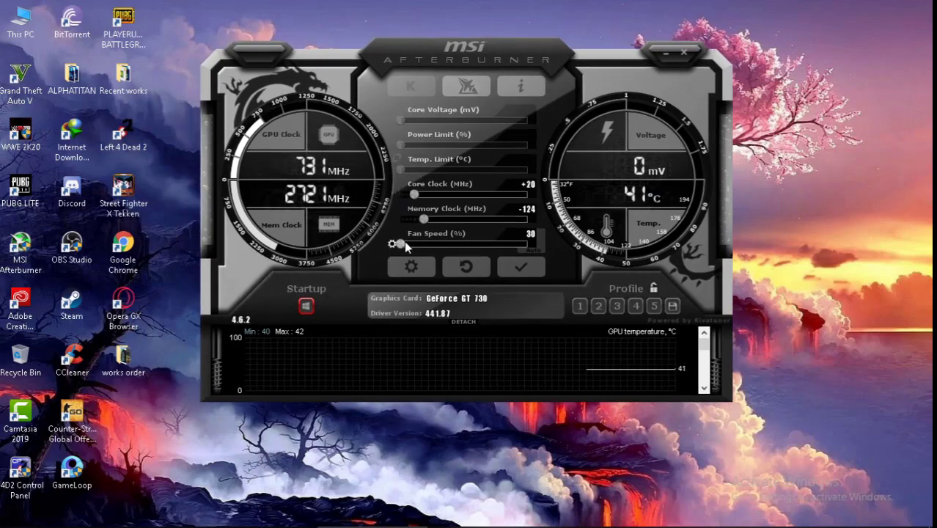
drag(403, 243, 428, 243)
drag(473, 73, 489, 60)
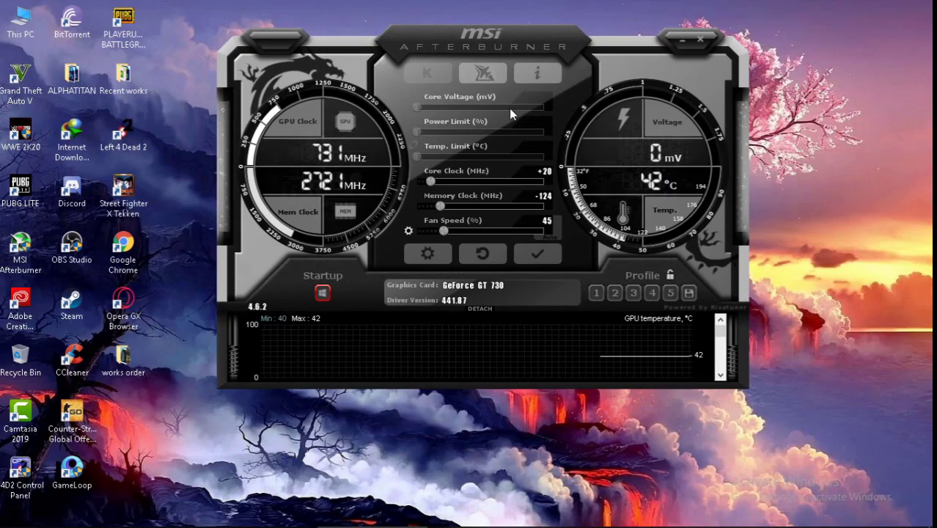
drag(429, 44, 464, 88)
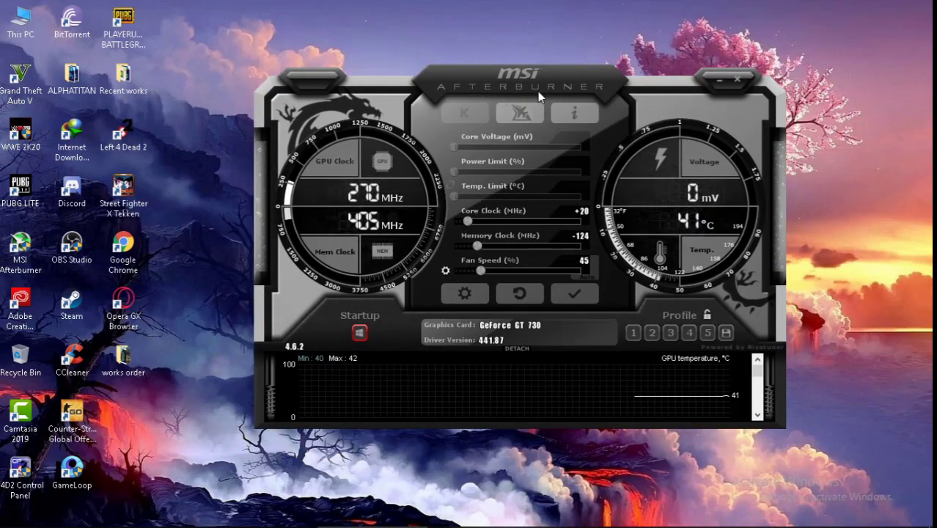
drag(539, 93, 545, 84)
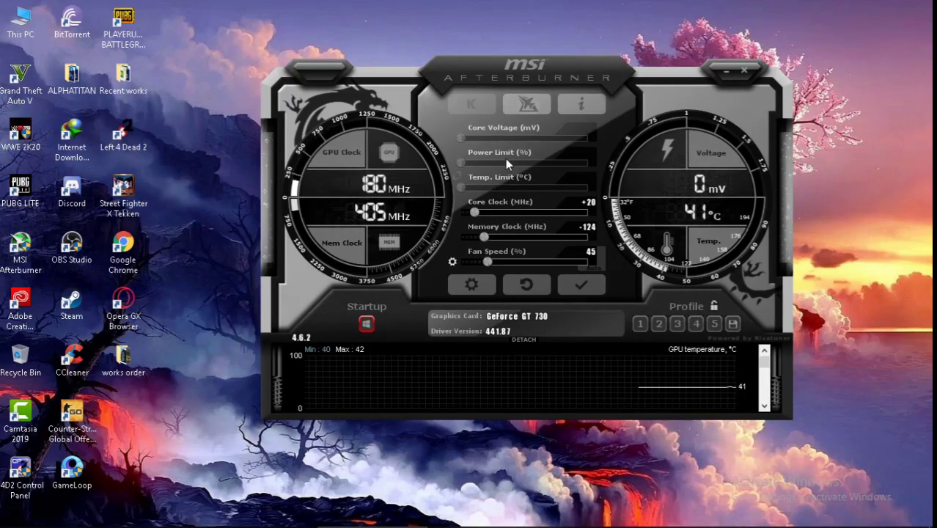
drag(522, 69, 531, 54)
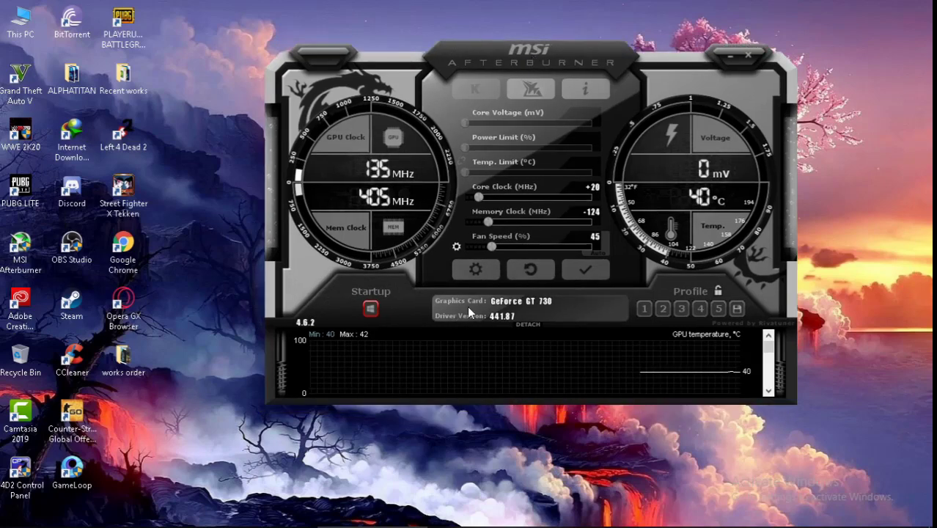
Set the core clock offset to +50 MHz and the memory clock offset to +150 MHz
click(595, 189)
key(Return)
click(592, 212)
text(15)
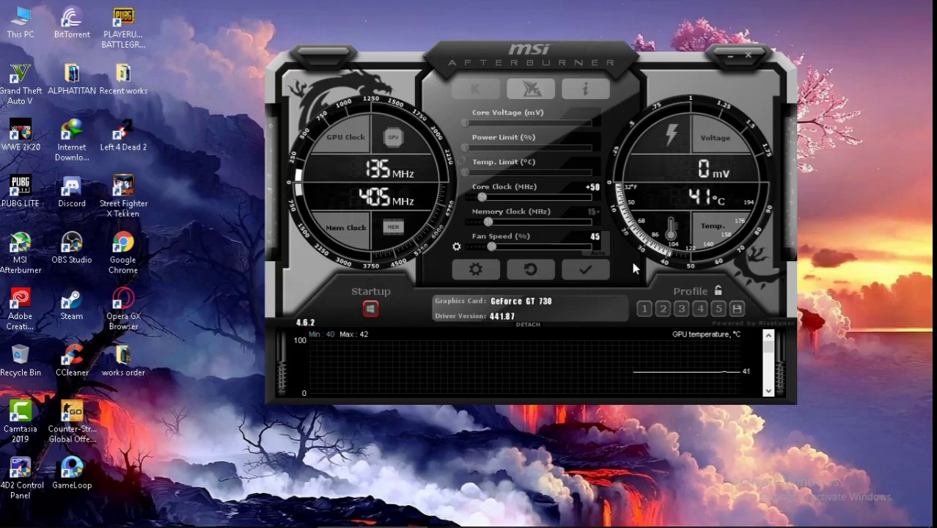
text(0)
key(Return)
Set the fan speed to 40% and apply the current settings to the graphics card
click(591, 247)
text(40)
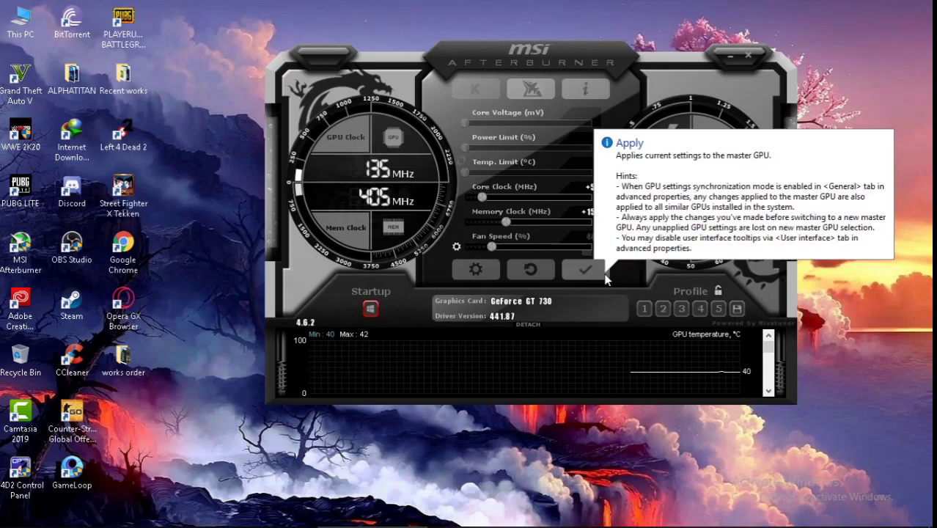
key(Return)
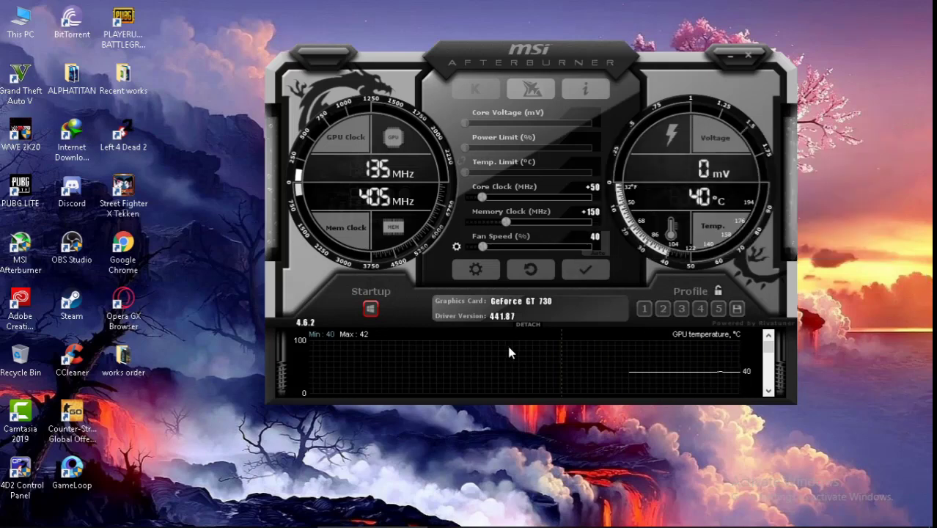
click(590, 277)
Save the current settings to profile slot 1 and load saved profiles 2, 3 and 5 in turn
click(736, 309)
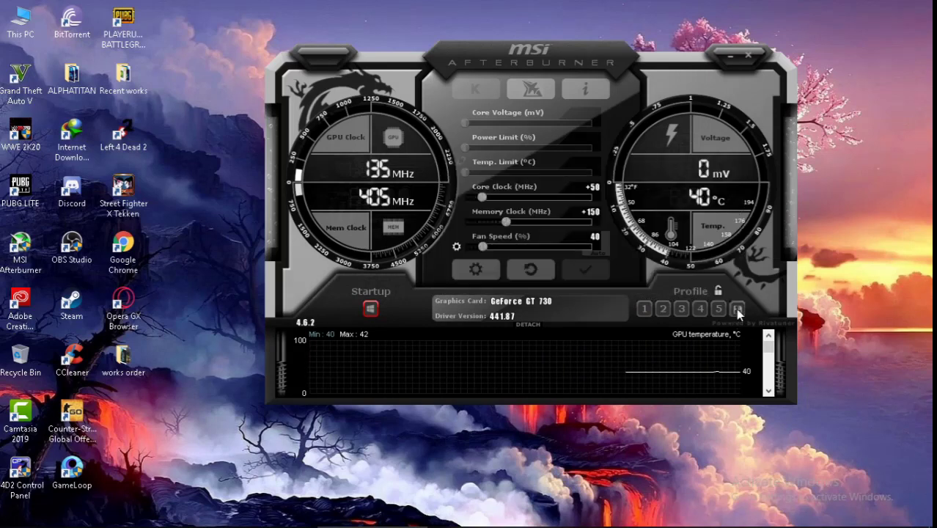
click(643, 309)
click(663, 310)
click(681, 308)
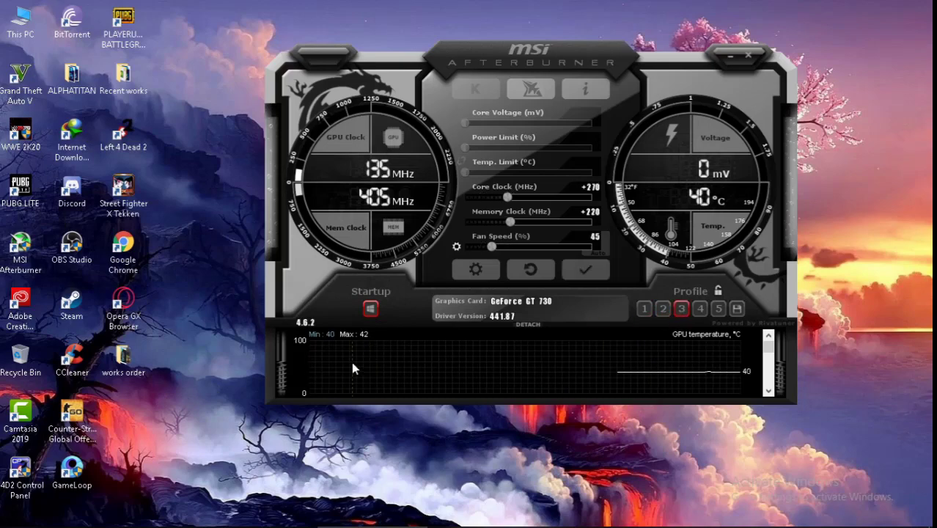
click(719, 309)
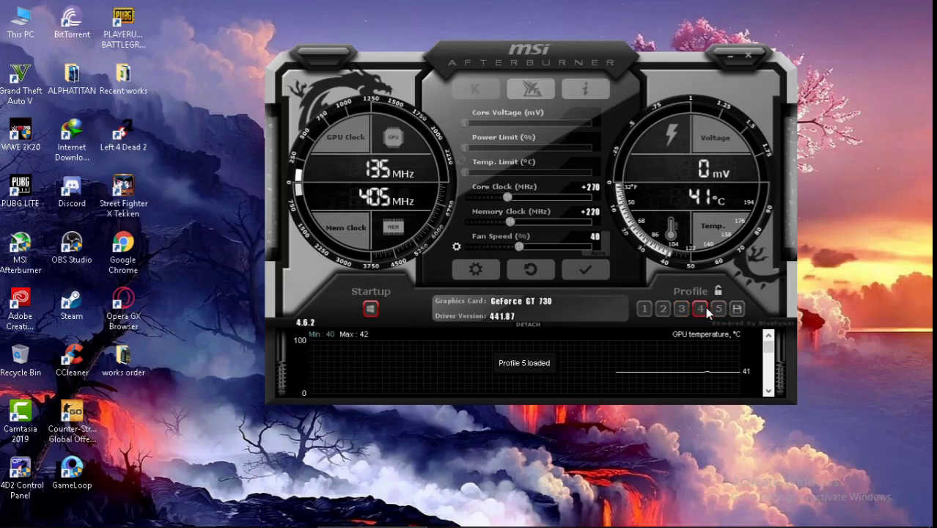
Load saved profiles 4, 2 and 1 in turn, and apply profile 1 to the graphics card
click(702, 309)
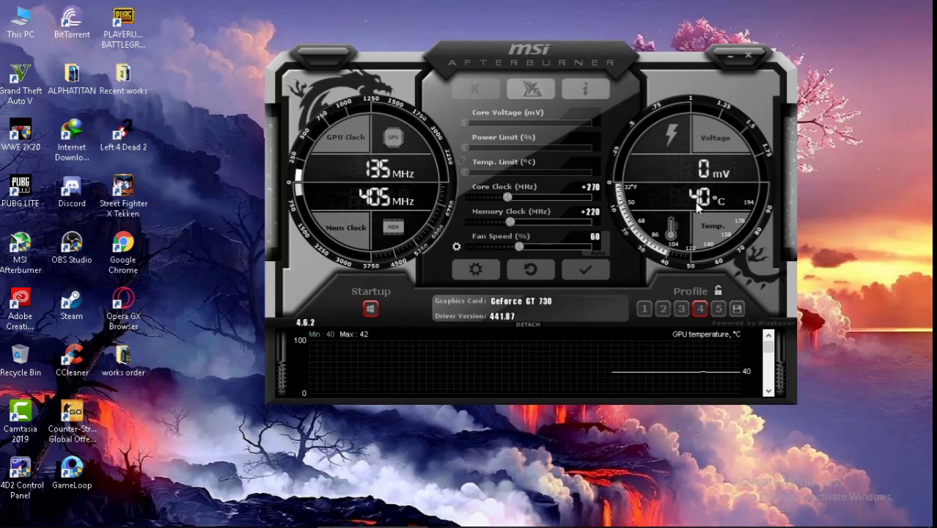
drag(533, 70, 524, 68)
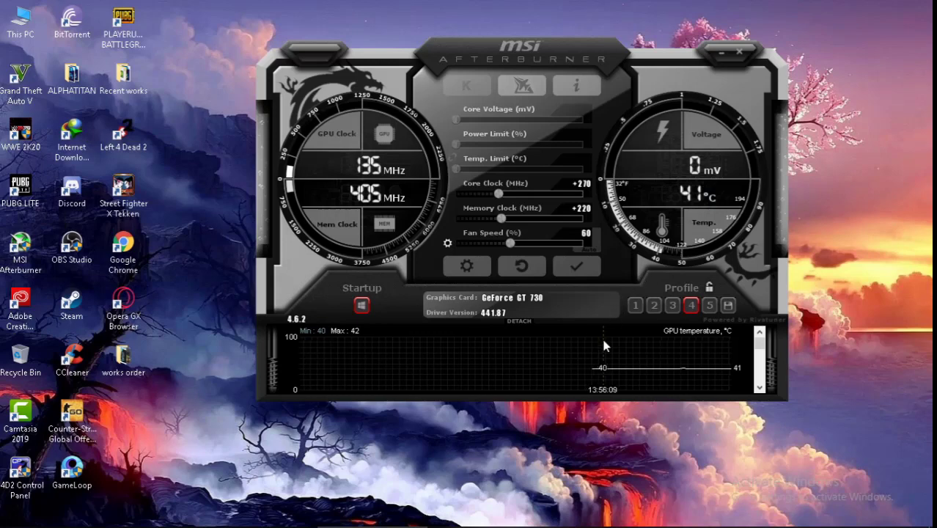
click(654, 305)
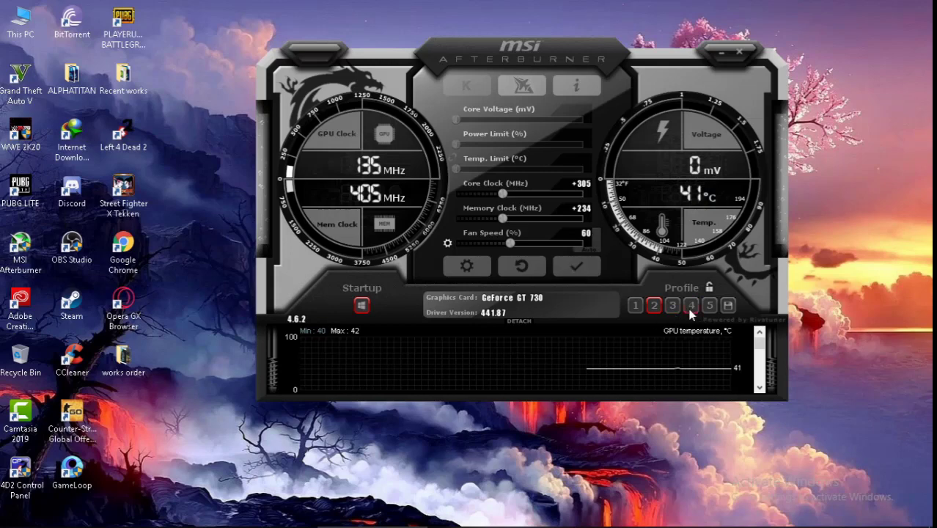
click(634, 306)
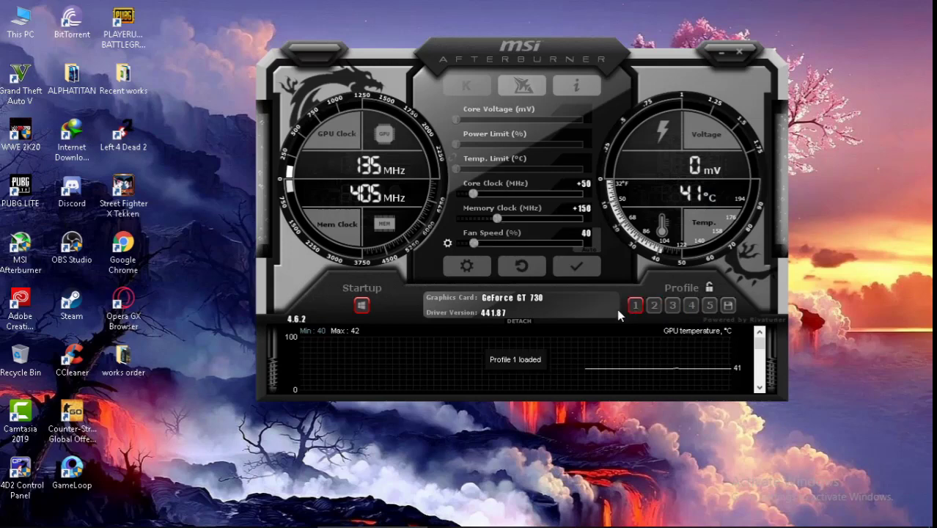
click(576, 267)
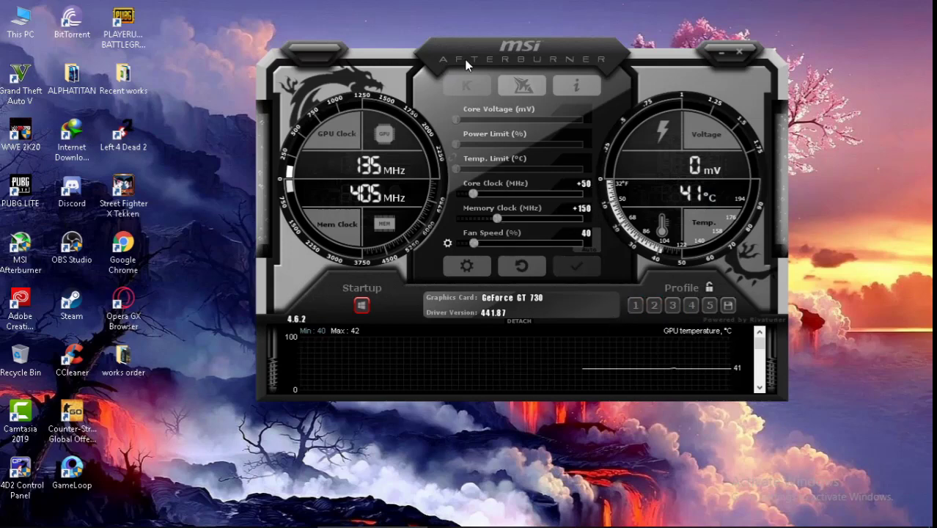
Set the core clock offset to +100 MHz, memory clock offset to +200 MHz and fan speed to 50%, and apply the settings
drag(467, 64, 553, 66)
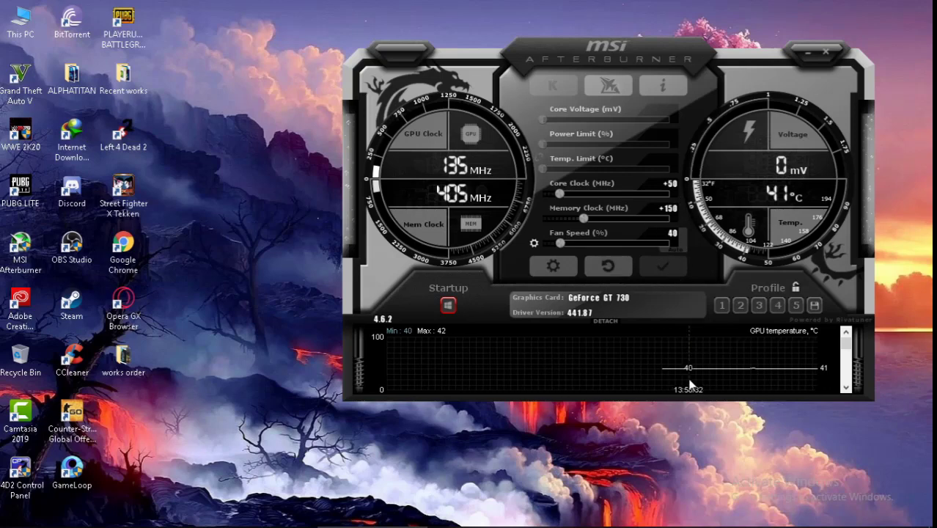
click(670, 184)
text(100)
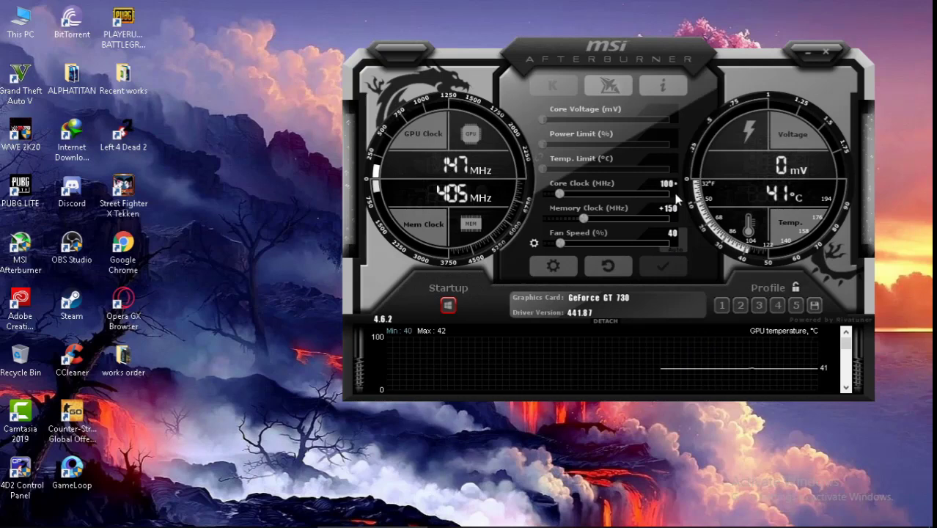
key(Return)
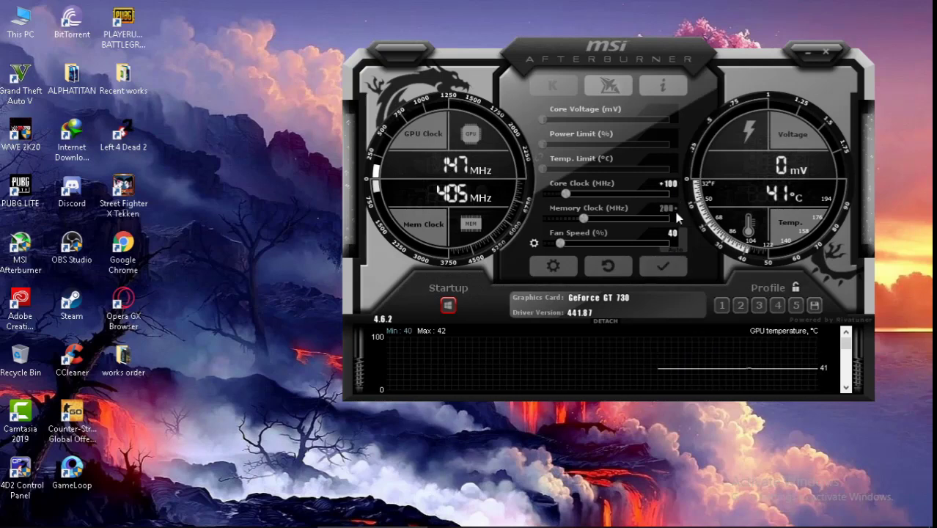
click(673, 208)
text(200)
key(Return)
text(50)
key(Return)
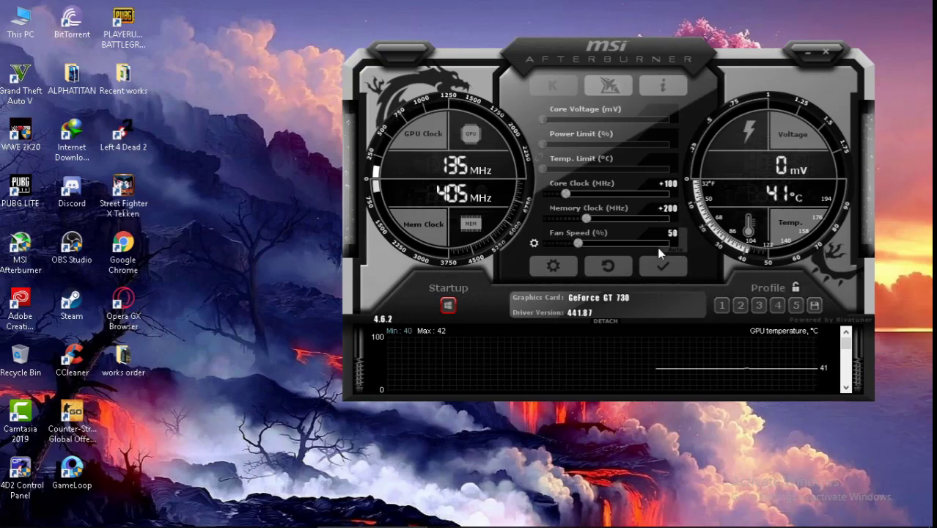
click(660, 267)
Raise the core clock offset to +150 MHz, memory clock offset to +250 MHz and fan speed to 55%, and apply the settings
drag(594, 59, 595, 45)
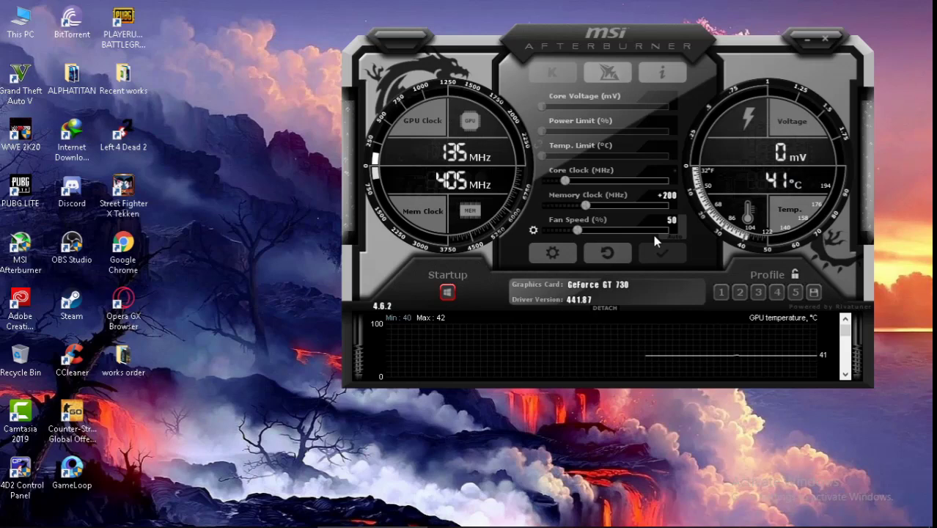
text(150)
key(Return)
text(250)
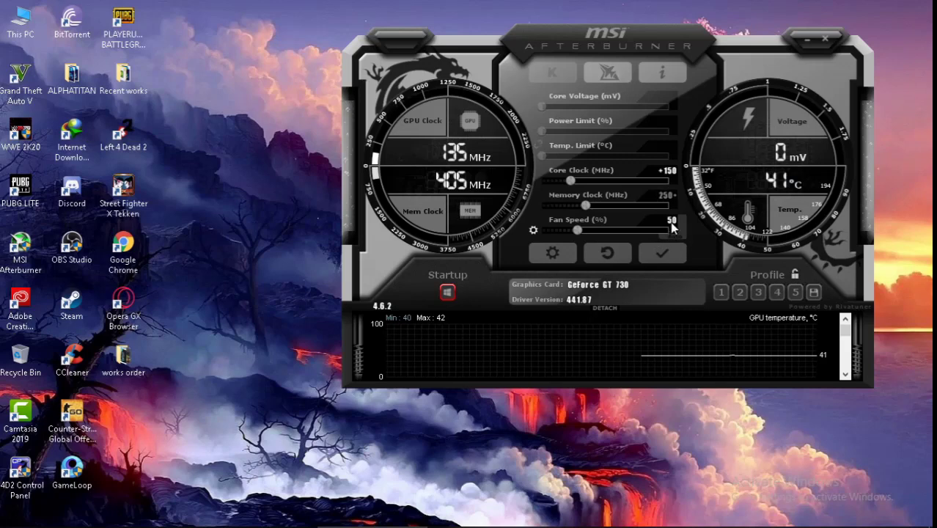
key(Return)
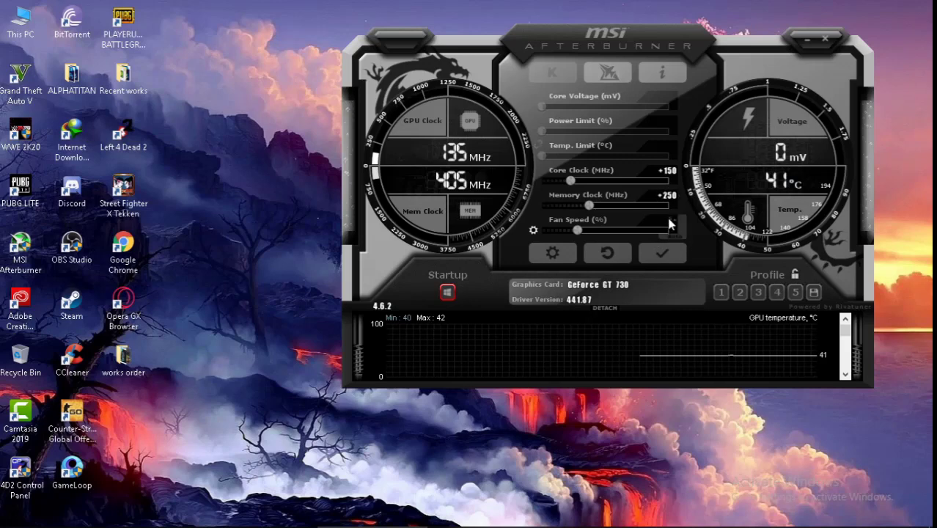
click(669, 222)
key(Return)
click(650, 257)
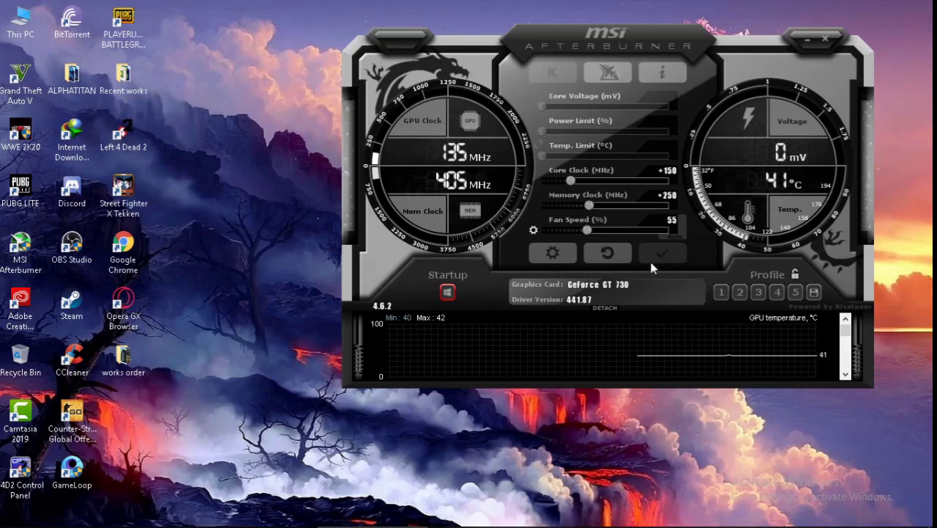
Set the core clock offset to +200 MHz and apply it to the graphics card
drag(589, 47, 597, 44)
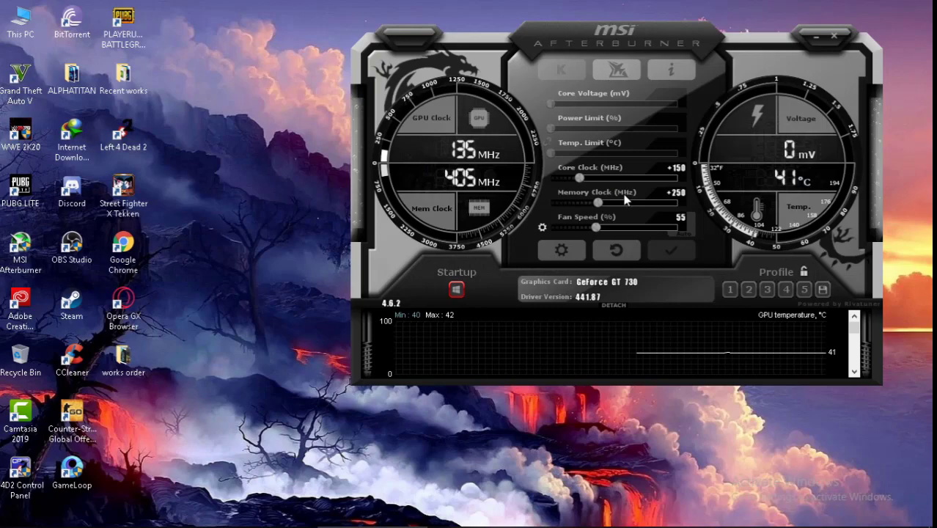
click(684, 174)
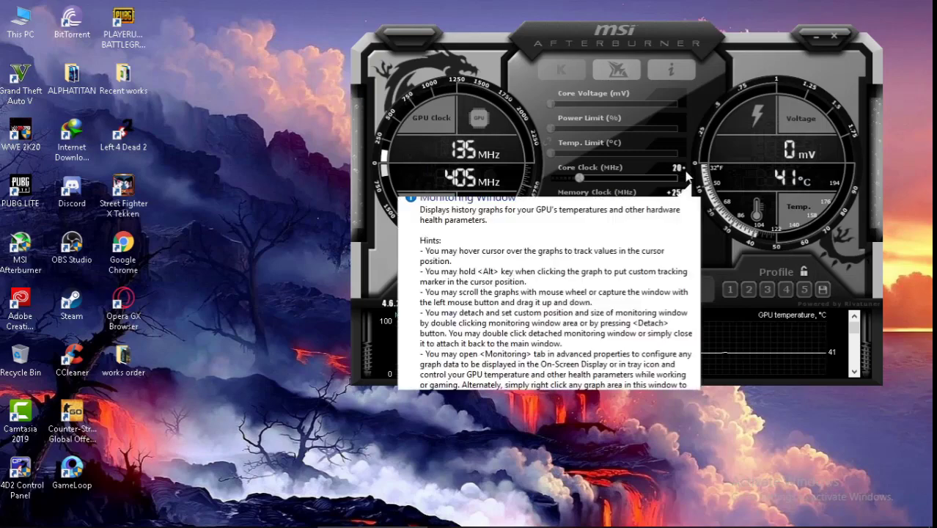
text(200)
key(Return)
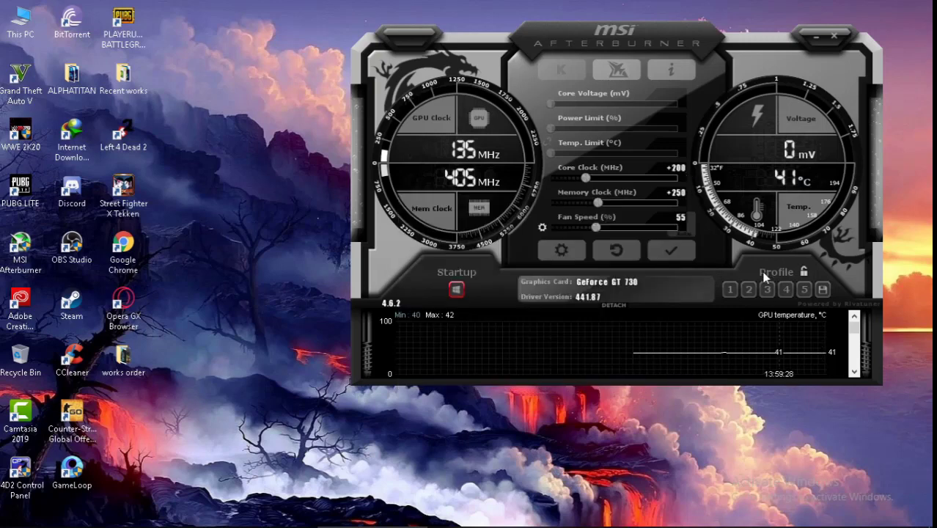
click(671, 250)
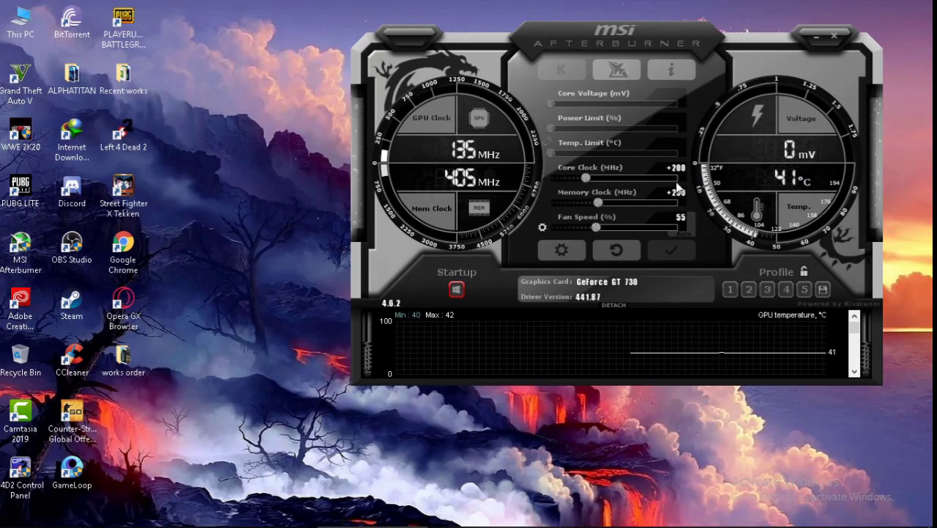
Set the core and memory clock offsets to +300 MHz each and the fan speed to 70%, and apply the settings
drag(564, 44, 594, 36)
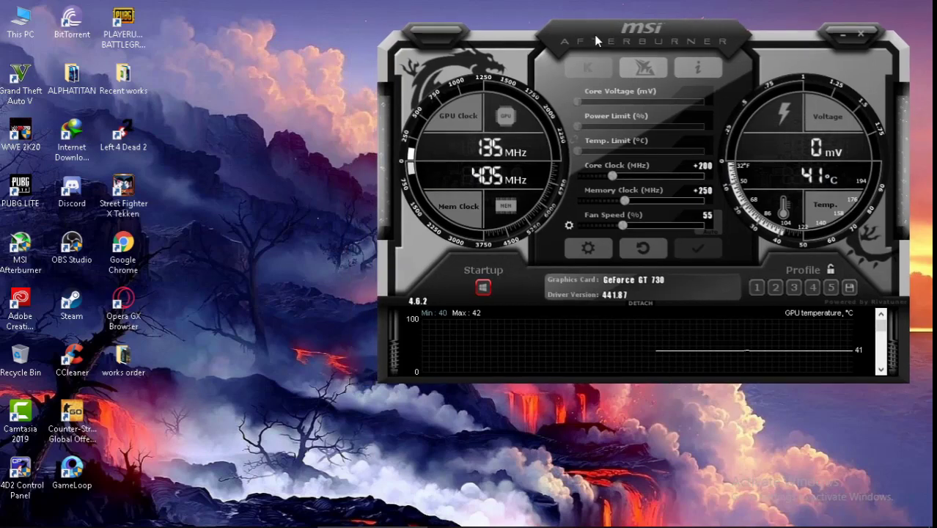
click(704, 167)
text(300)
key(Return)
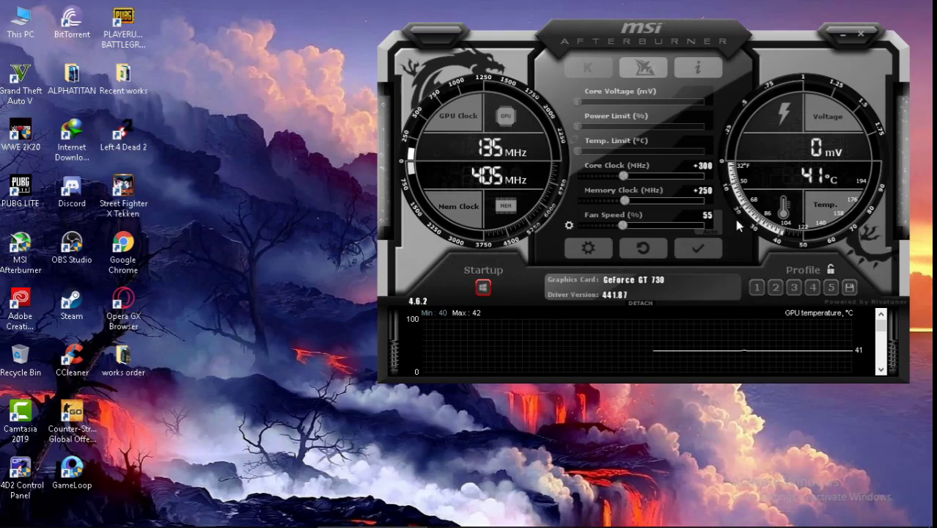
click(707, 194)
key(Return)
click(708, 217)
text(70)
key(Return)
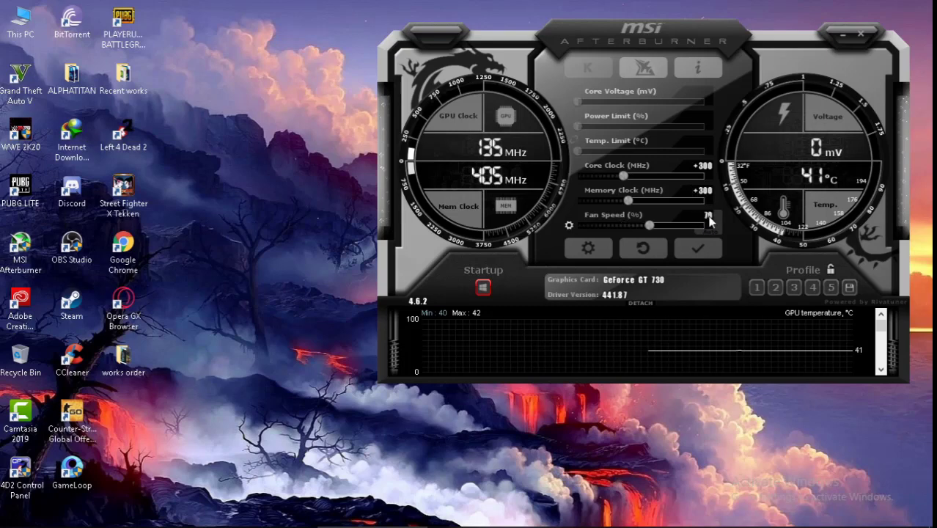
click(704, 256)
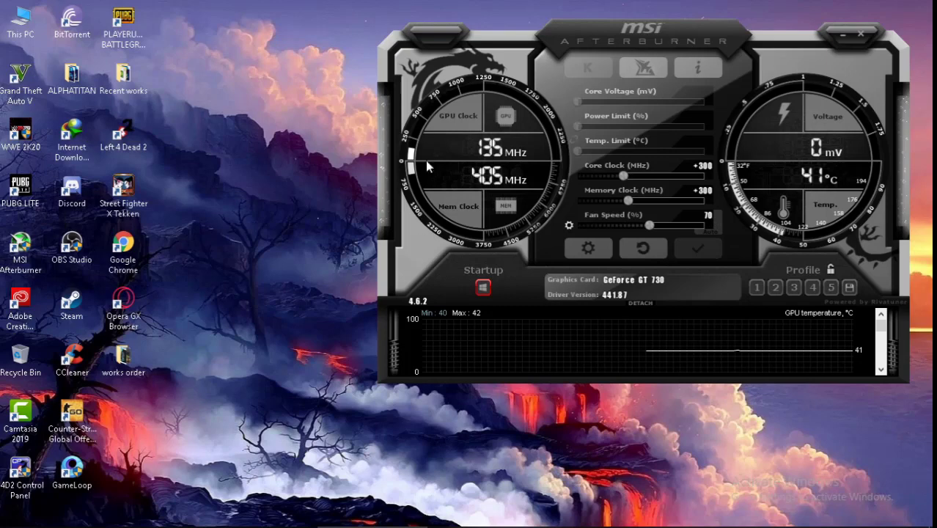
Load saved profile 2 and switch to saved profile 1
mouse_move(589, 45)
mouse_down()
mouse_move(564, 42)
mouse_move(599, 32)
mouse_up()
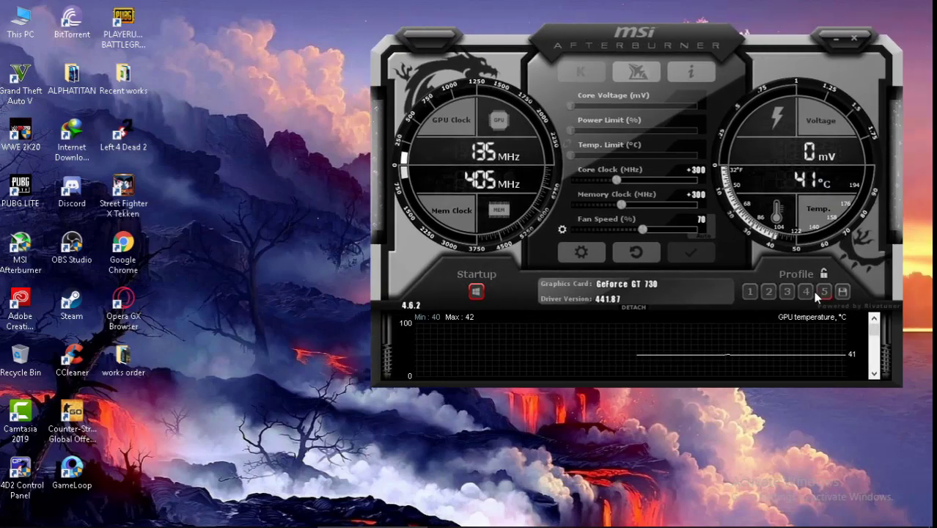
click(768, 291)
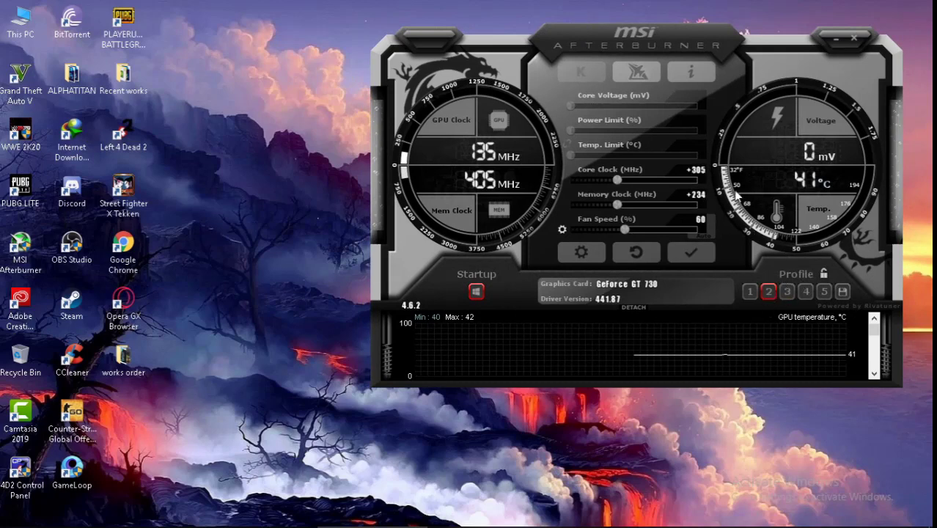
click(750, 291)
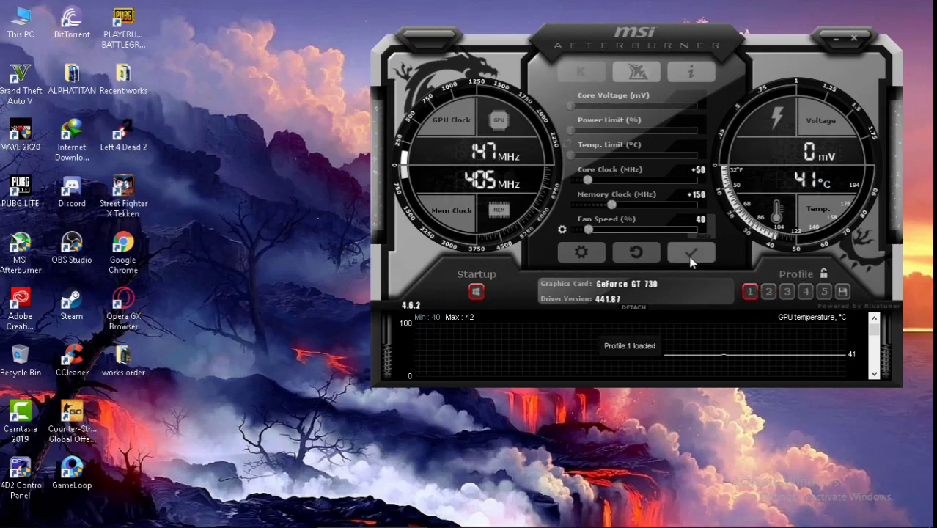
Set the core clock offset to +250 MHz, memory clock offset to +300 MHz and fan speed to 70%, and apply the settings
drag(606, 42, 576, 42)
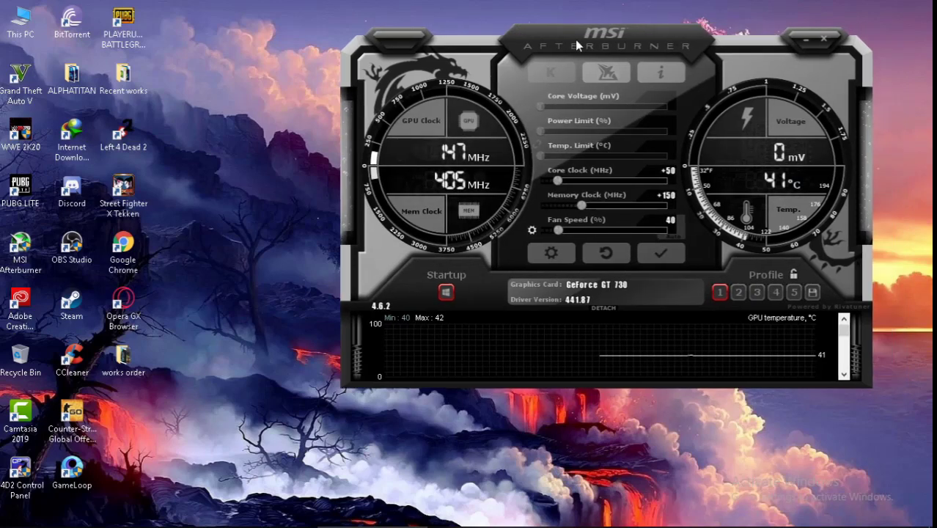
click(672, 169)
text(250)
key(Return)
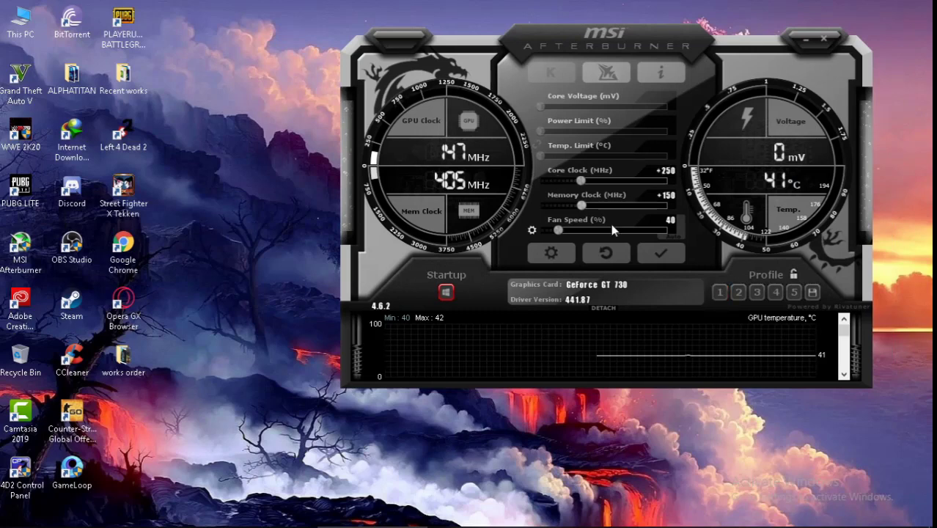
click(672, 194)
text(300)
key(Return)
key(Return)
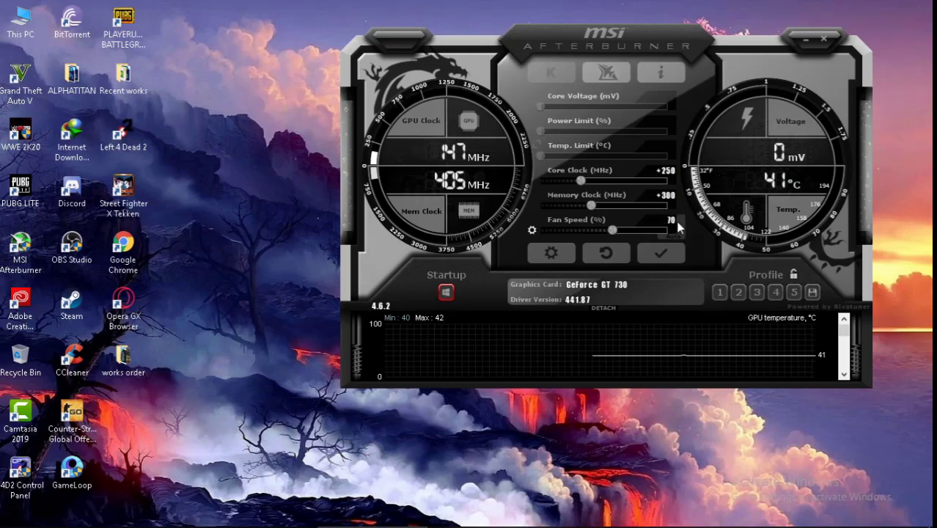
click(663, 254)
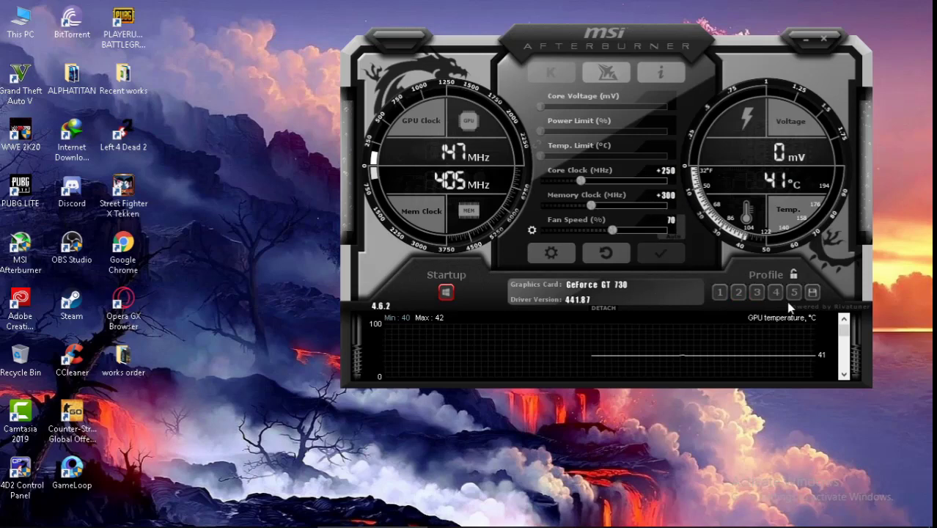
Save the applied settings to profile slot 1 and close MSI Afterburner
click(812, 292)
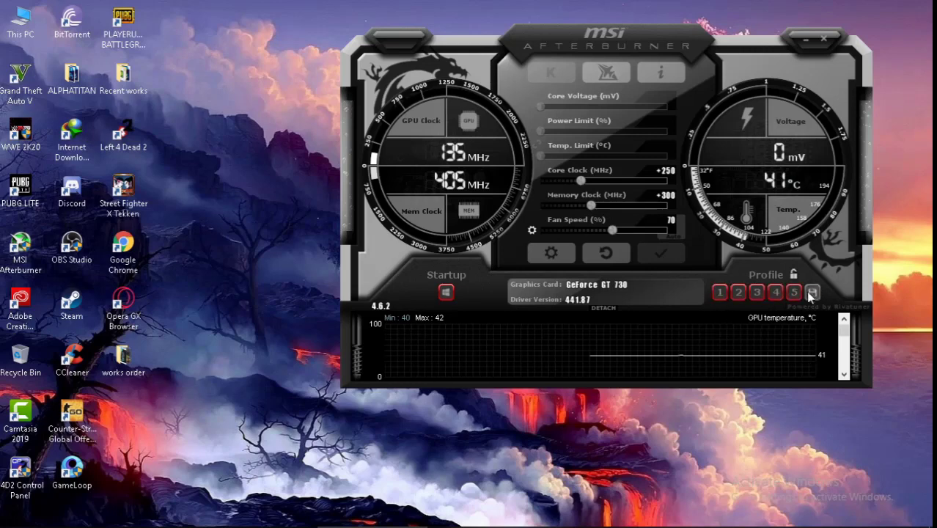
click(719, 292)
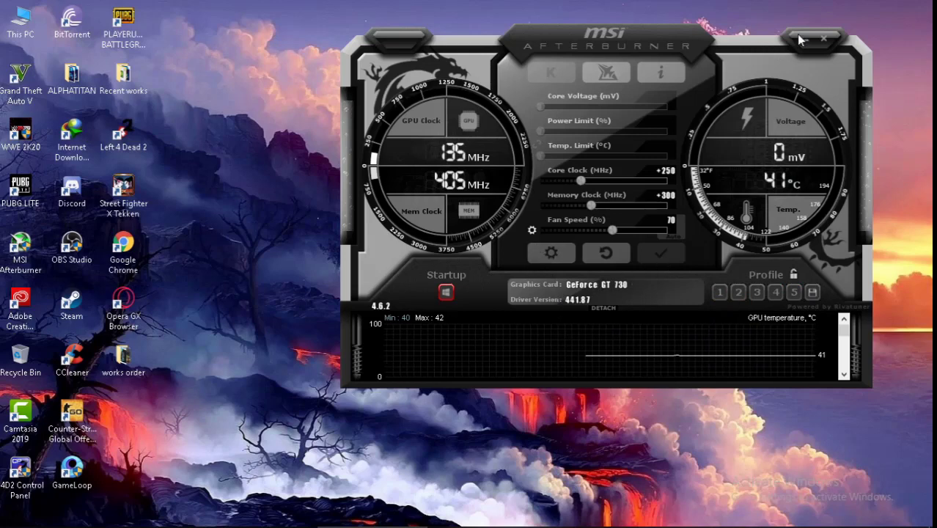
click(825, 38)
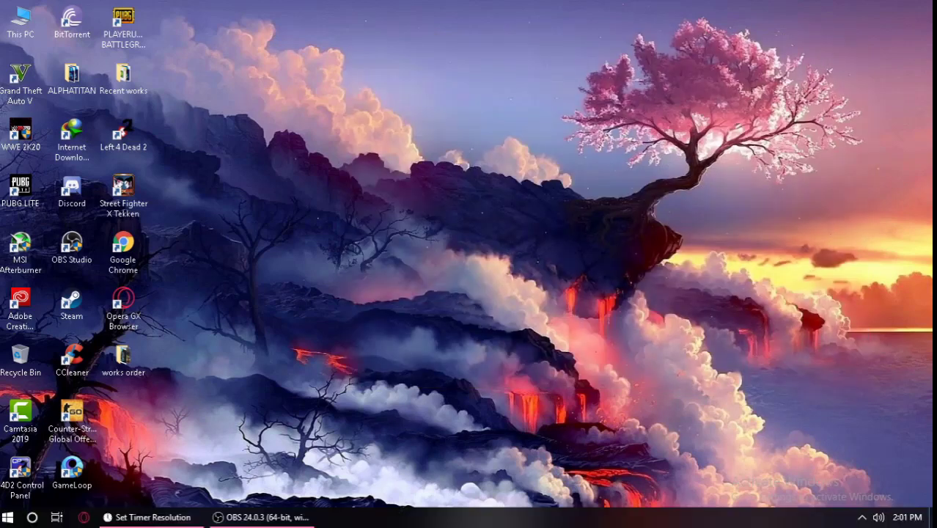
Check the hidden system tray icons and relaunch MSI Afterburner
click(862, 517)
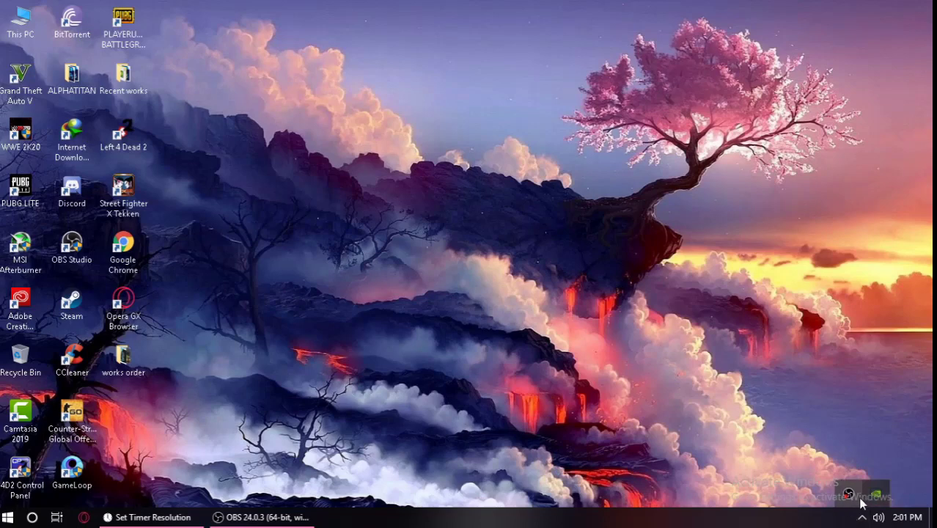
right_click(506, 154)
right_click(546, 191)
click(581, 230)
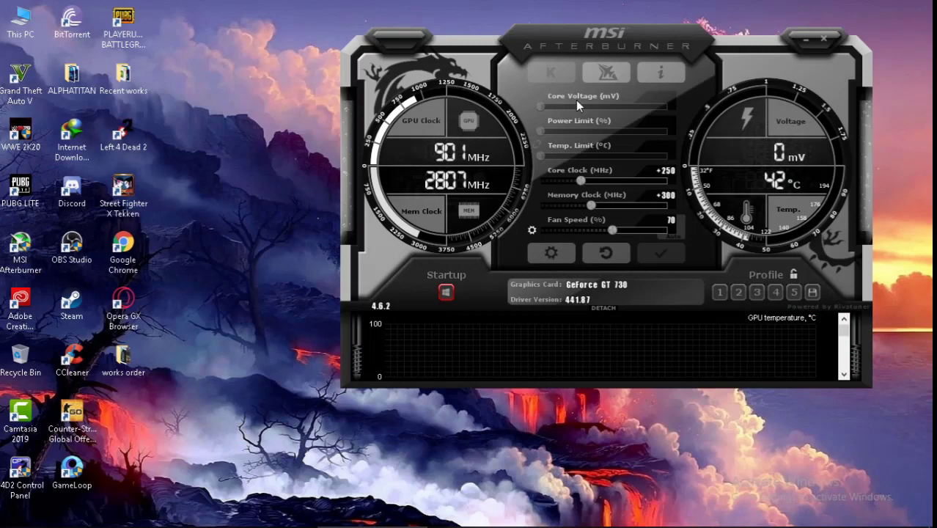
Enable applying the overclock at Windows startup and minimize MSI Afterburner
drag(601, 48, 574, 52)
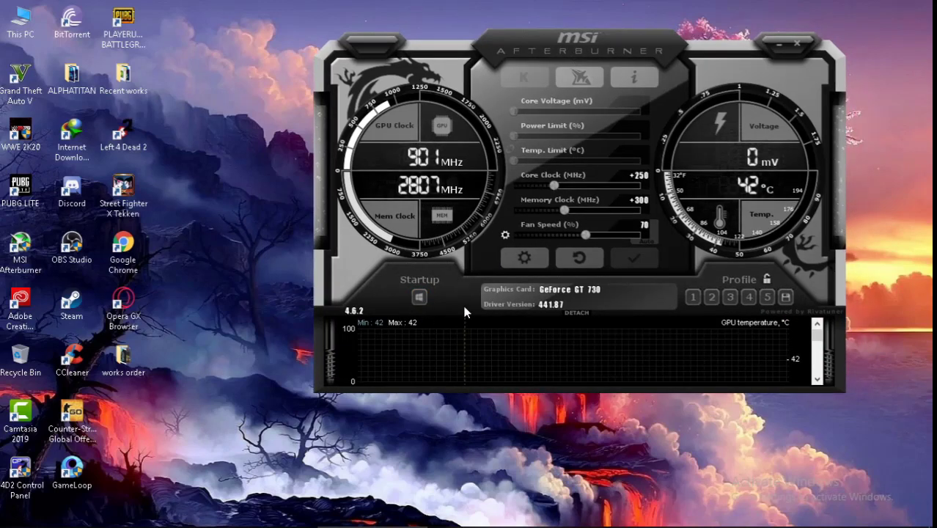
click(416, 297)
click(777, 44)
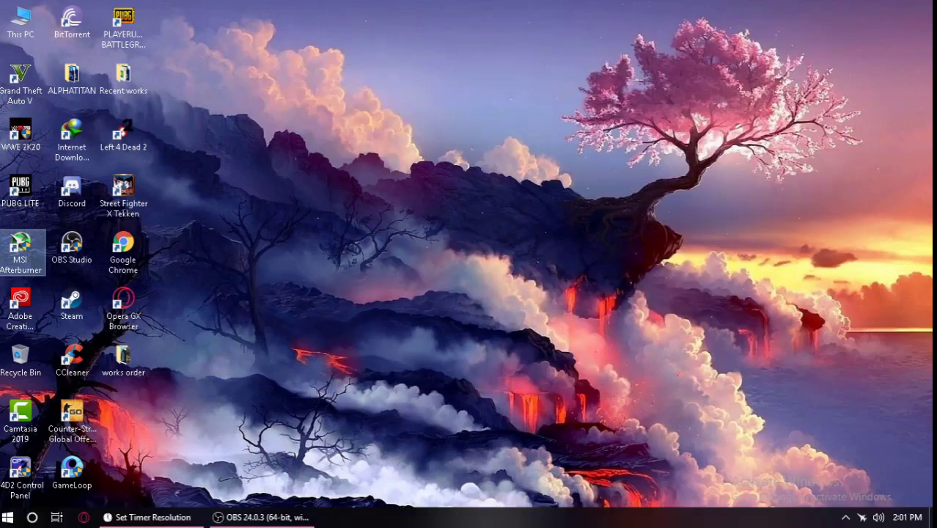
Restore MSI Afterburner from the hidden system tray icons to check the overclock settings, and minimize it again
click(845, 517)
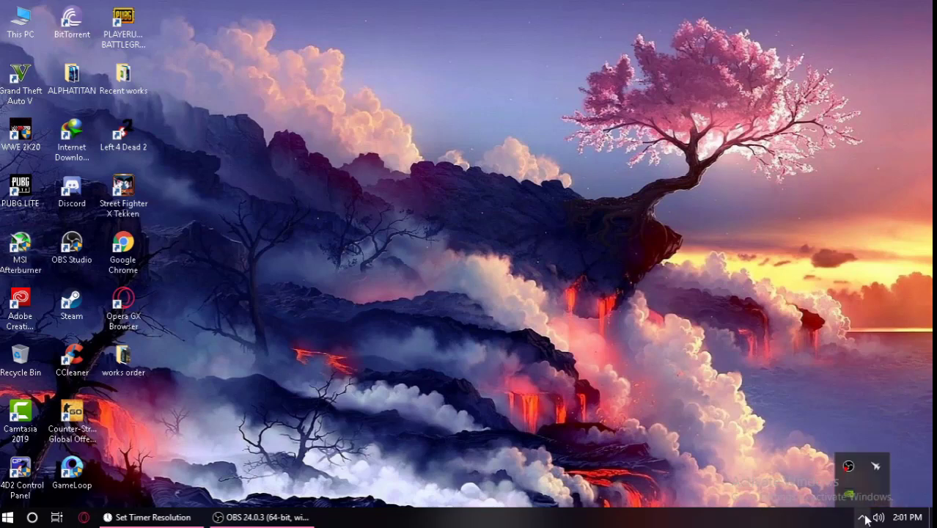
click(870, 472)
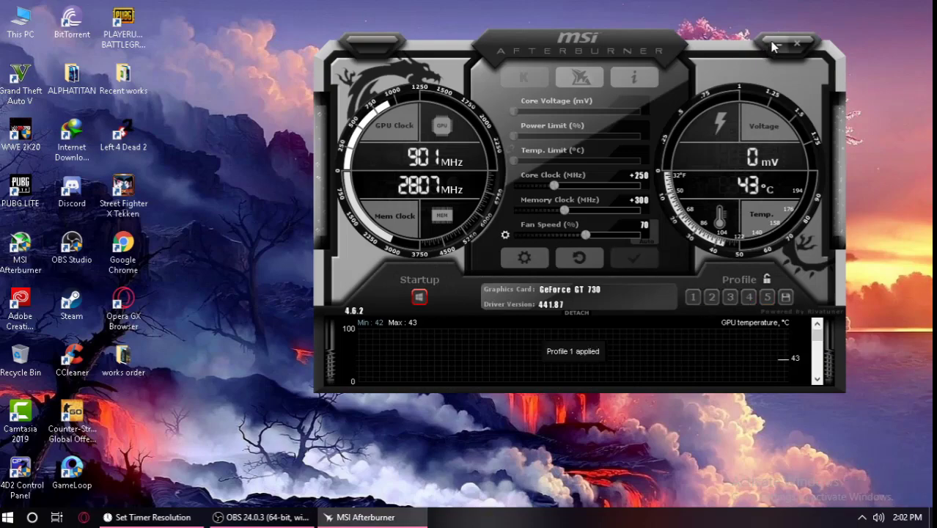
click(778, 44)
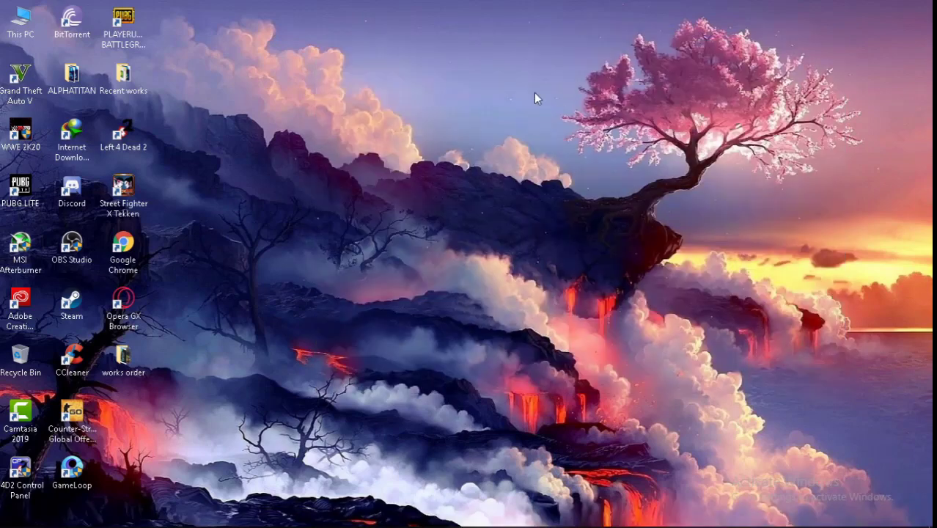
right_click(534, 93)
click(205, 187)
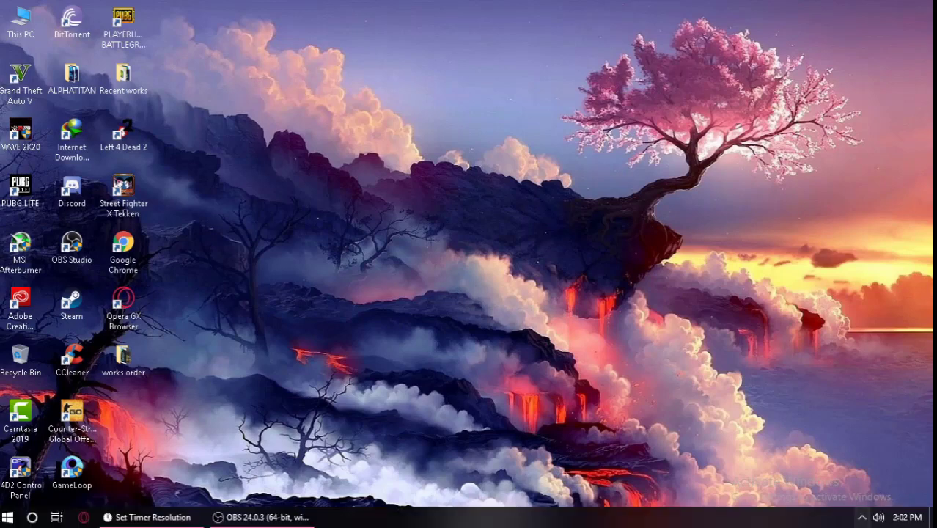
Reopen MSI Afterburner from the system tray, preview saved profile 2, and load and apply profile 4 before minimizing the window
click(863, 517)
click(849, 467)
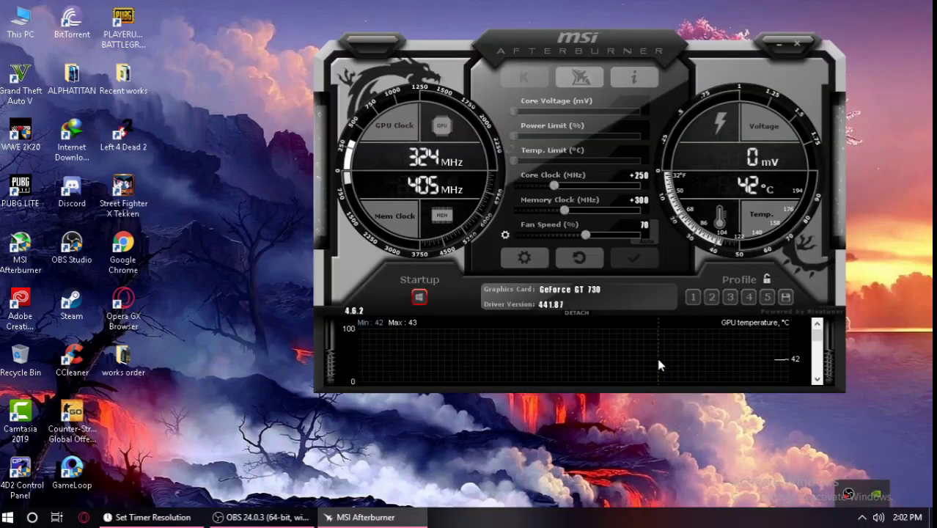
click(749, 296)
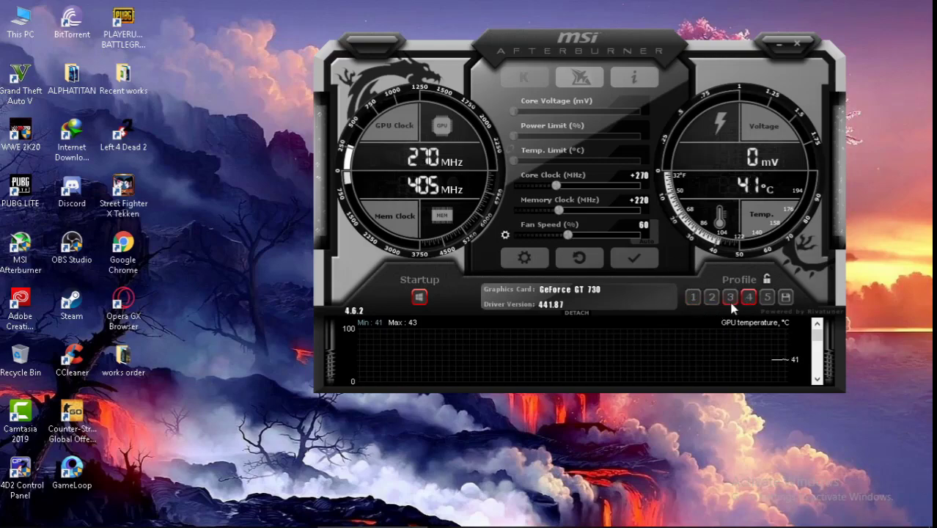
click(712, 297)
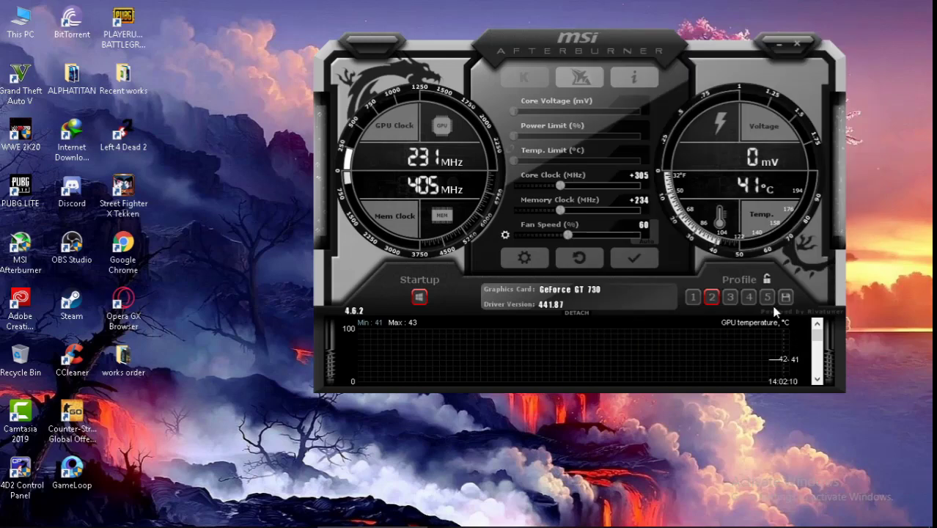
click(749, 299)
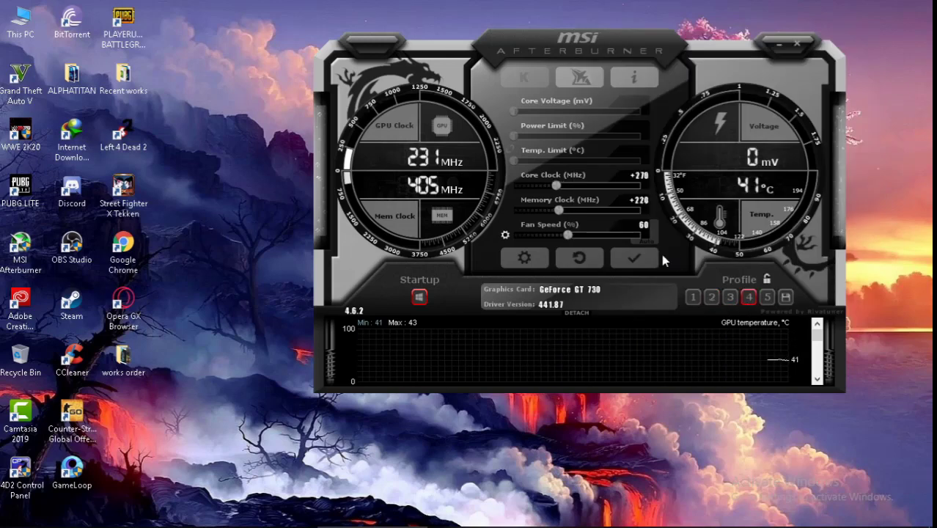
click(630, 253)
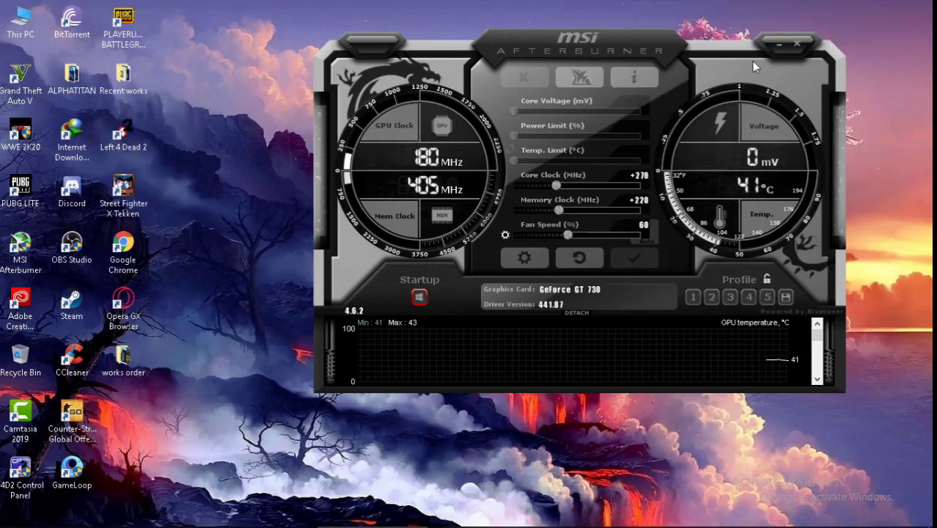
click(770, 51)
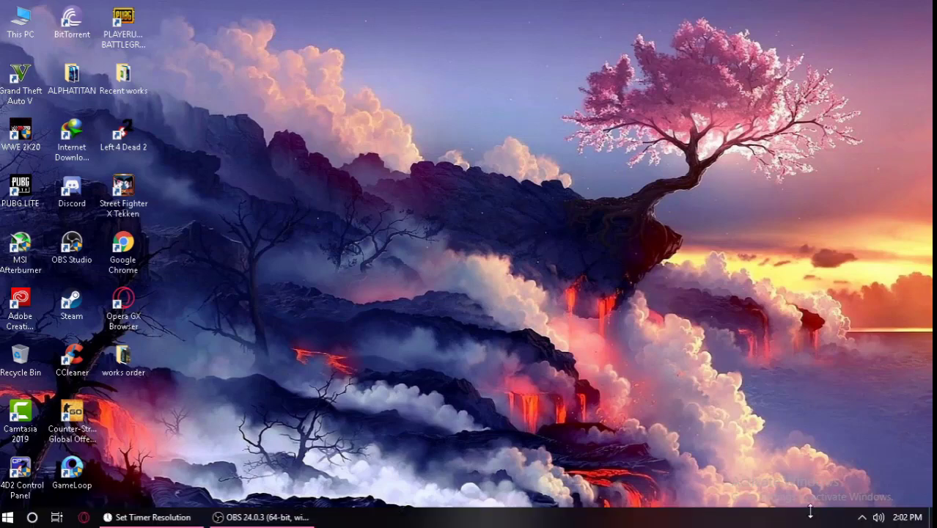
Bring MSI Afterburner back from the system tray to view the applied clock and fan settings
click(862, 516)
click(860, 489)
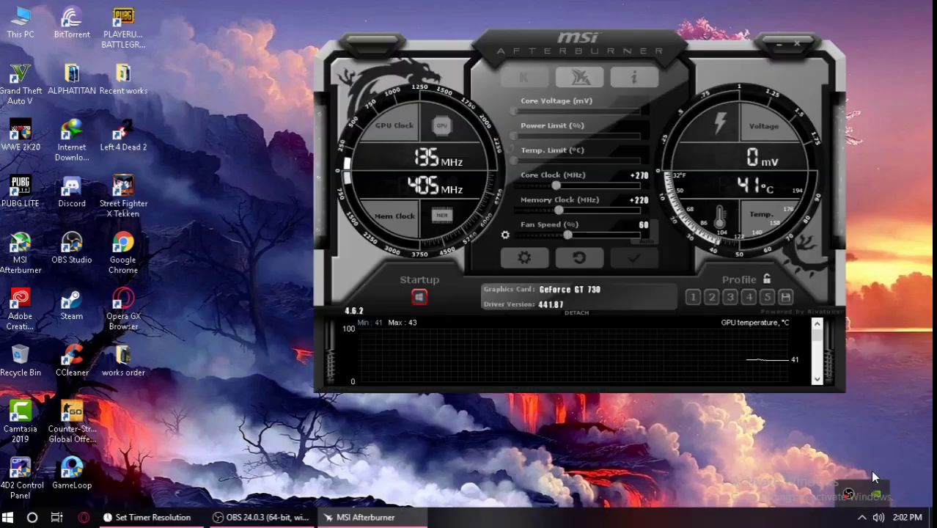